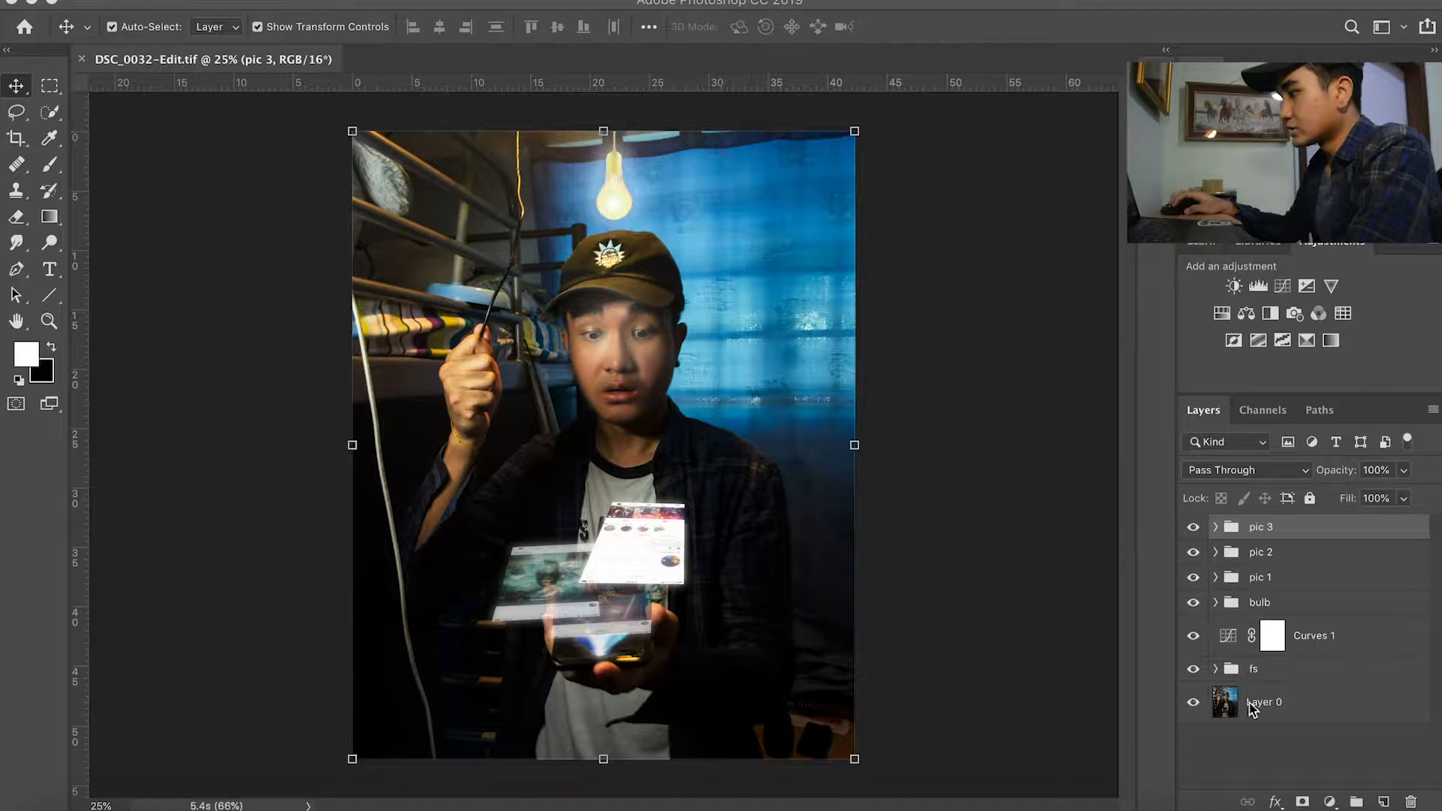
Step: Select Layer 0 and hide the pic 3, pic 2, pic 1, bulb and fs groups and the Curves 1 adjustment
click(1279, 706)
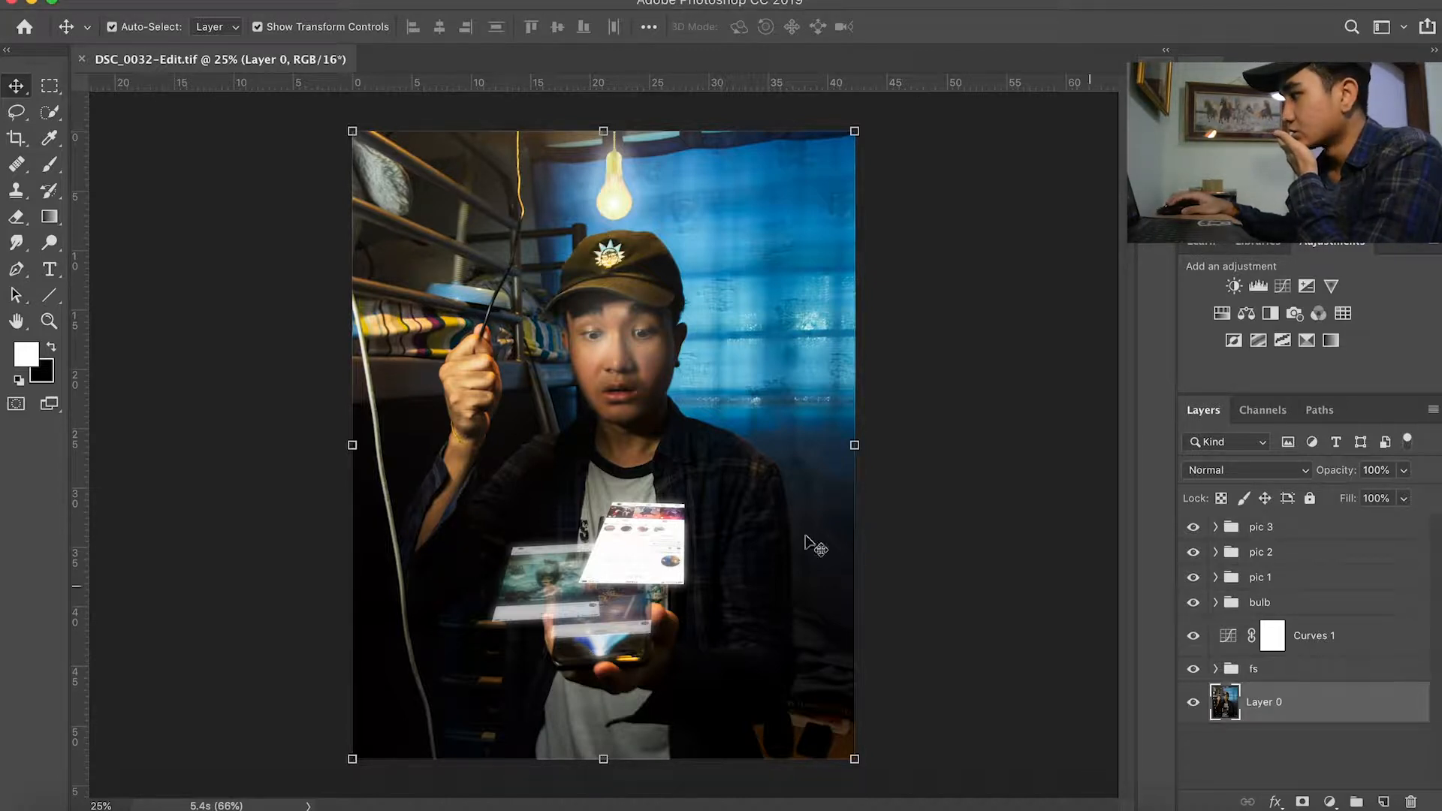
click(1194, 527)
drag(1195, 560, 1192, 680)
click(1194, 670)
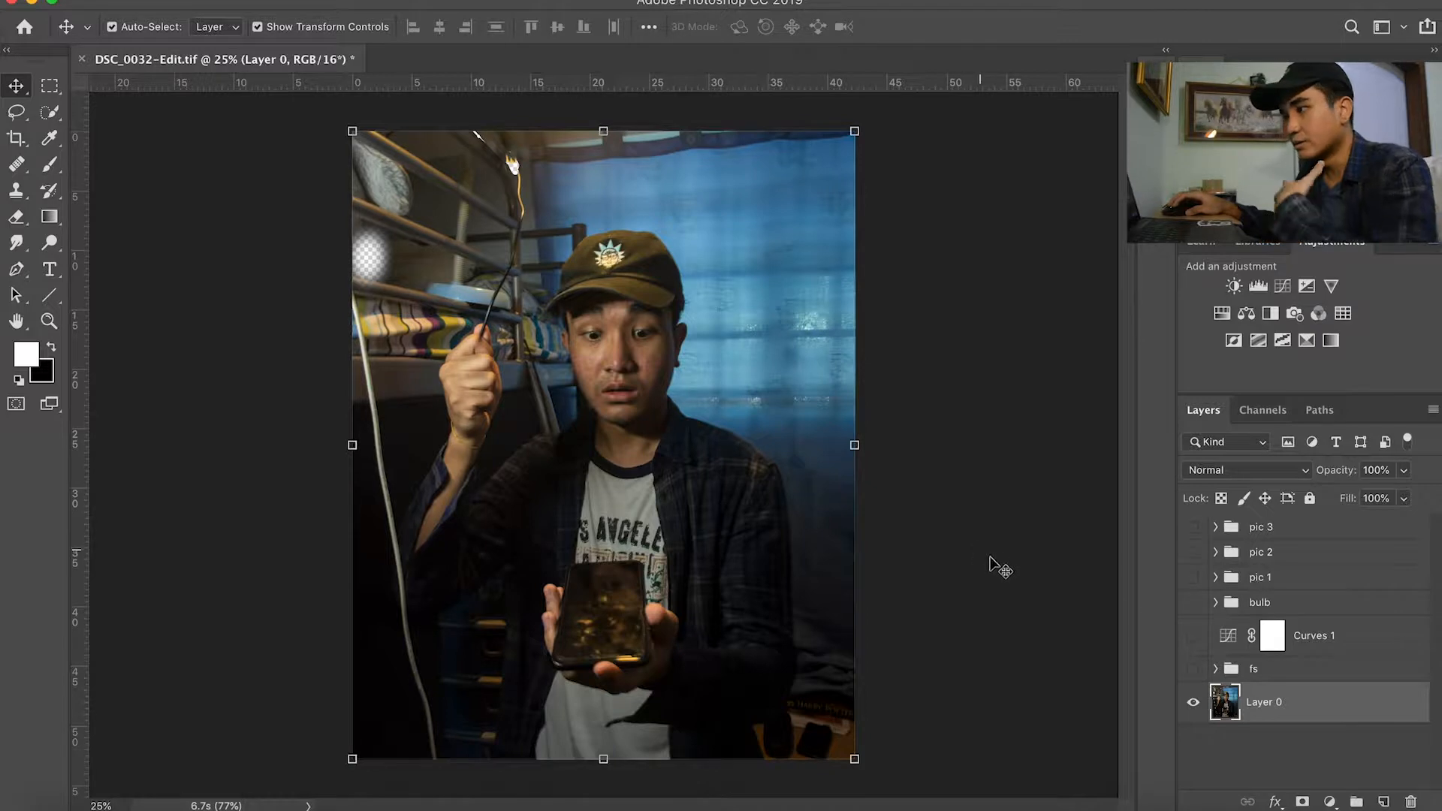
Step: Switch the fs group on and off to compare its effect on the base photo, leaving it visible
click(1195, 670)
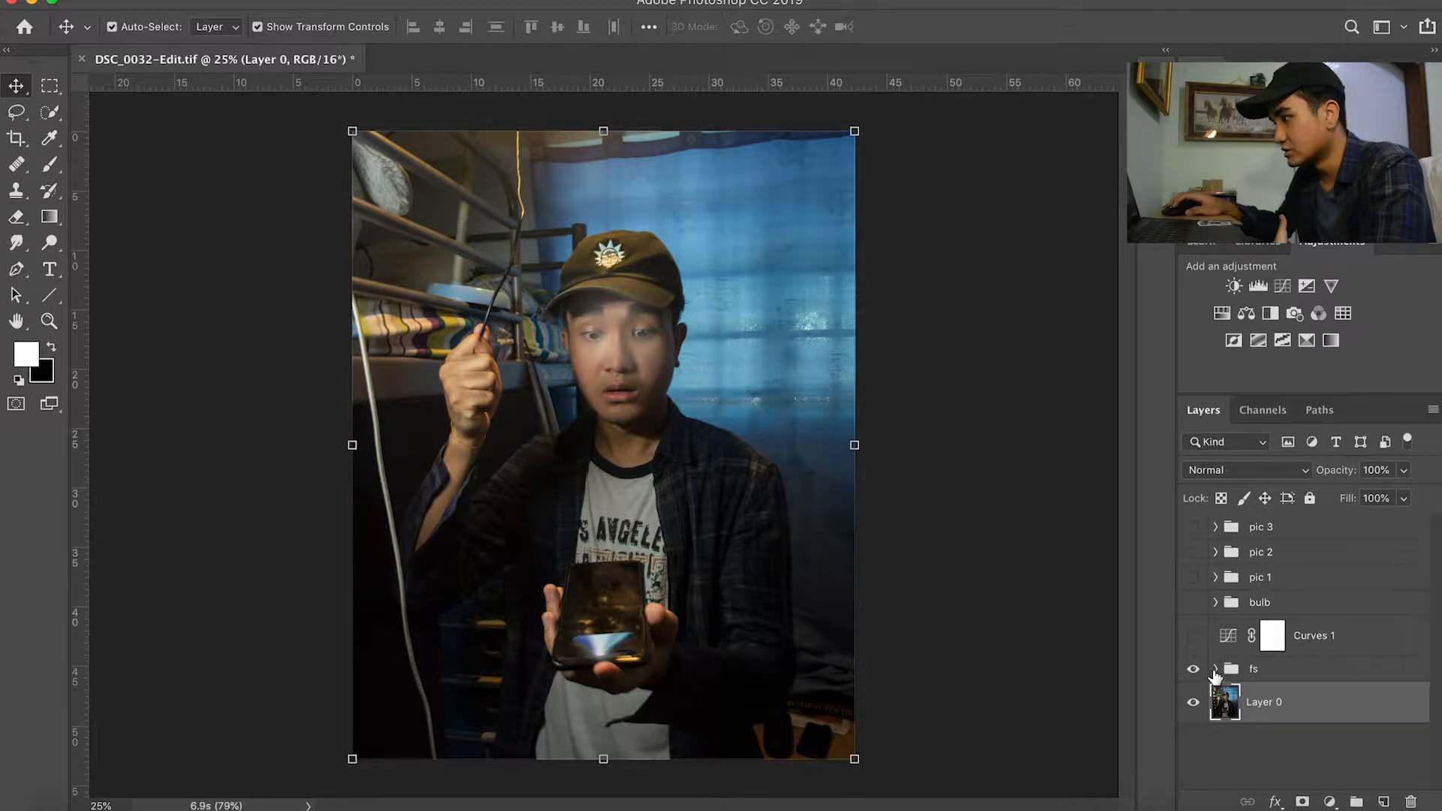
click(1194, 670)
click(1193, 670)
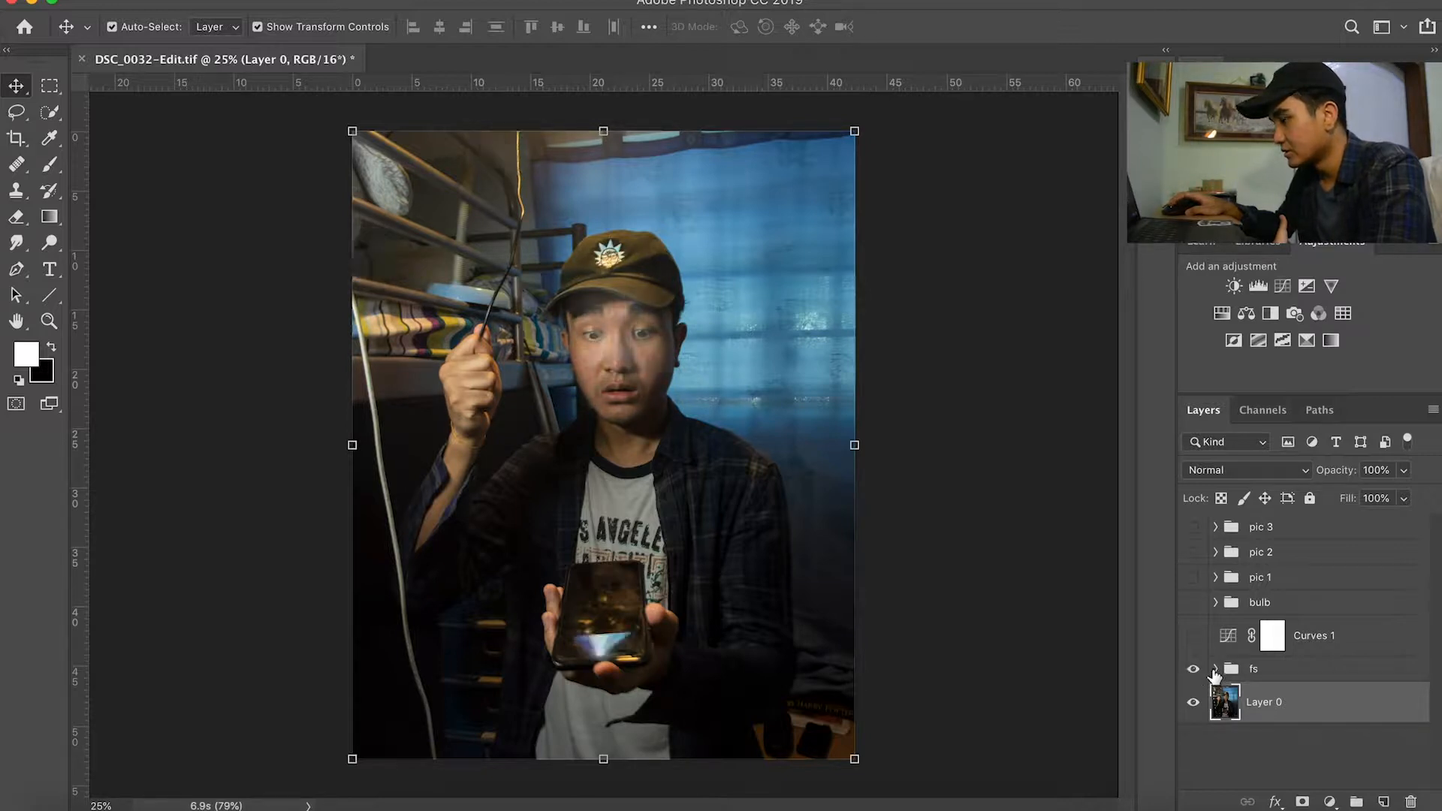
Step: Examine the skintone and texture layers inside the fs group, then hide and collapse the group
click(1216, 669)
scroll(1244, 698, down, 3)
click(1307, 737)
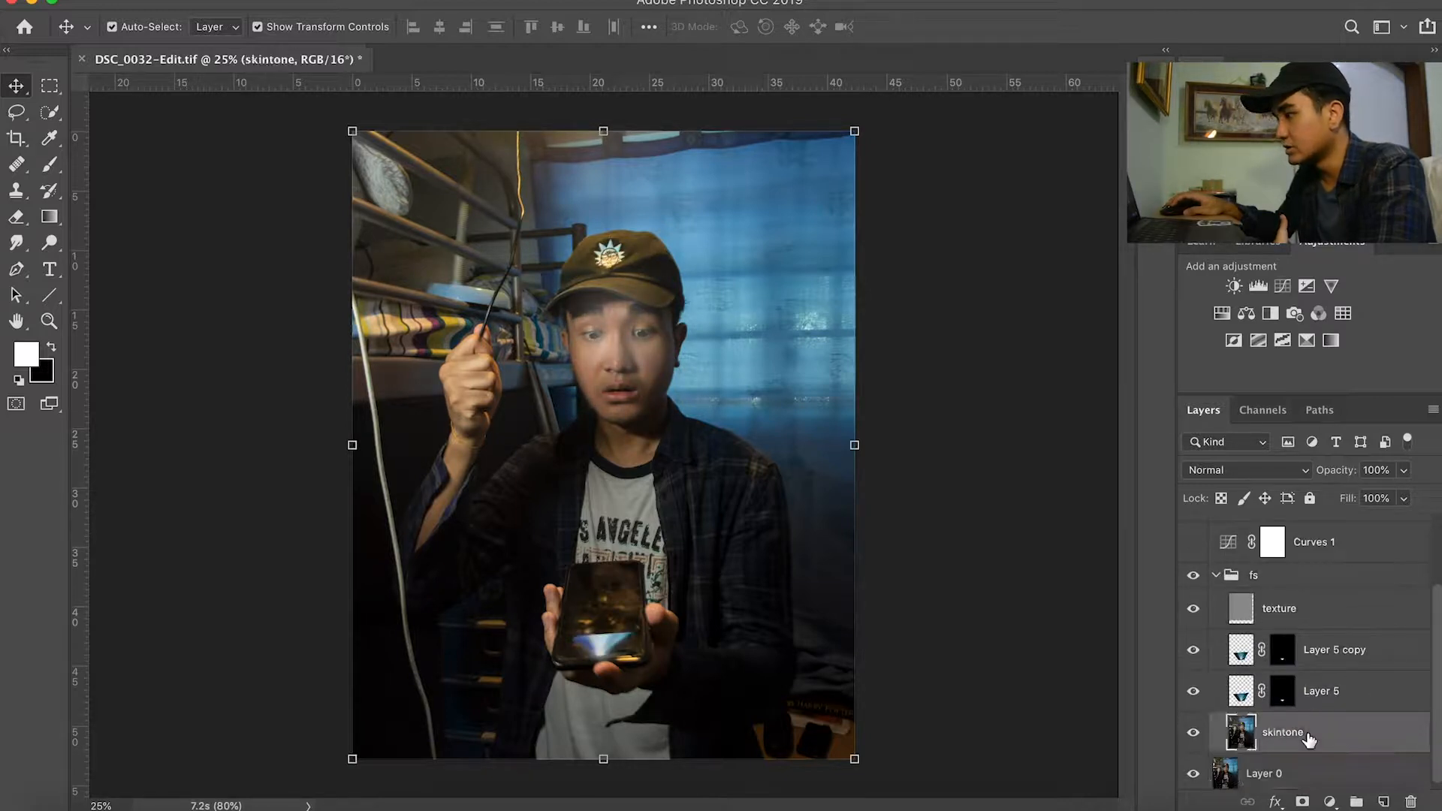
click(1281, 610)
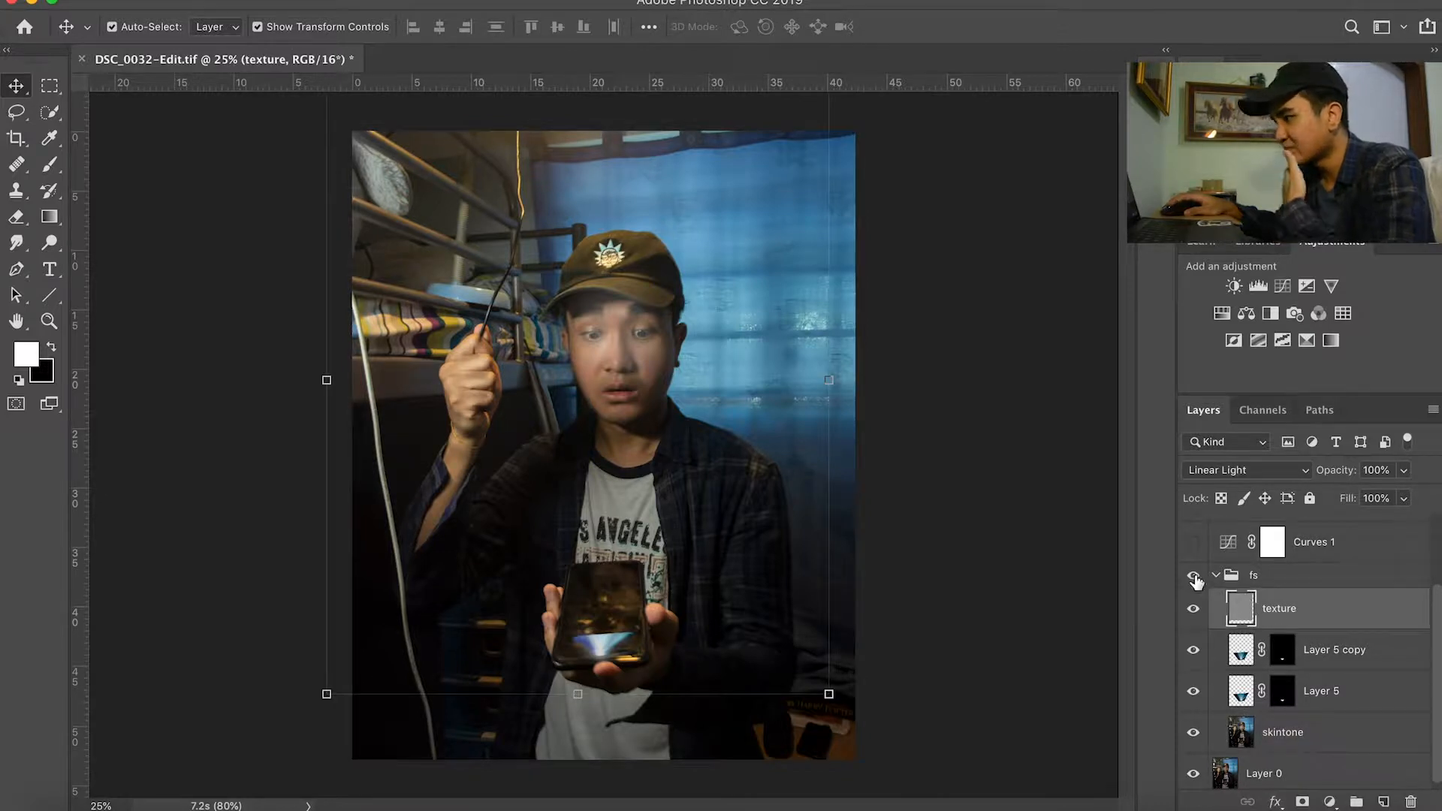
click(1194, 575)
click(1216, 577)
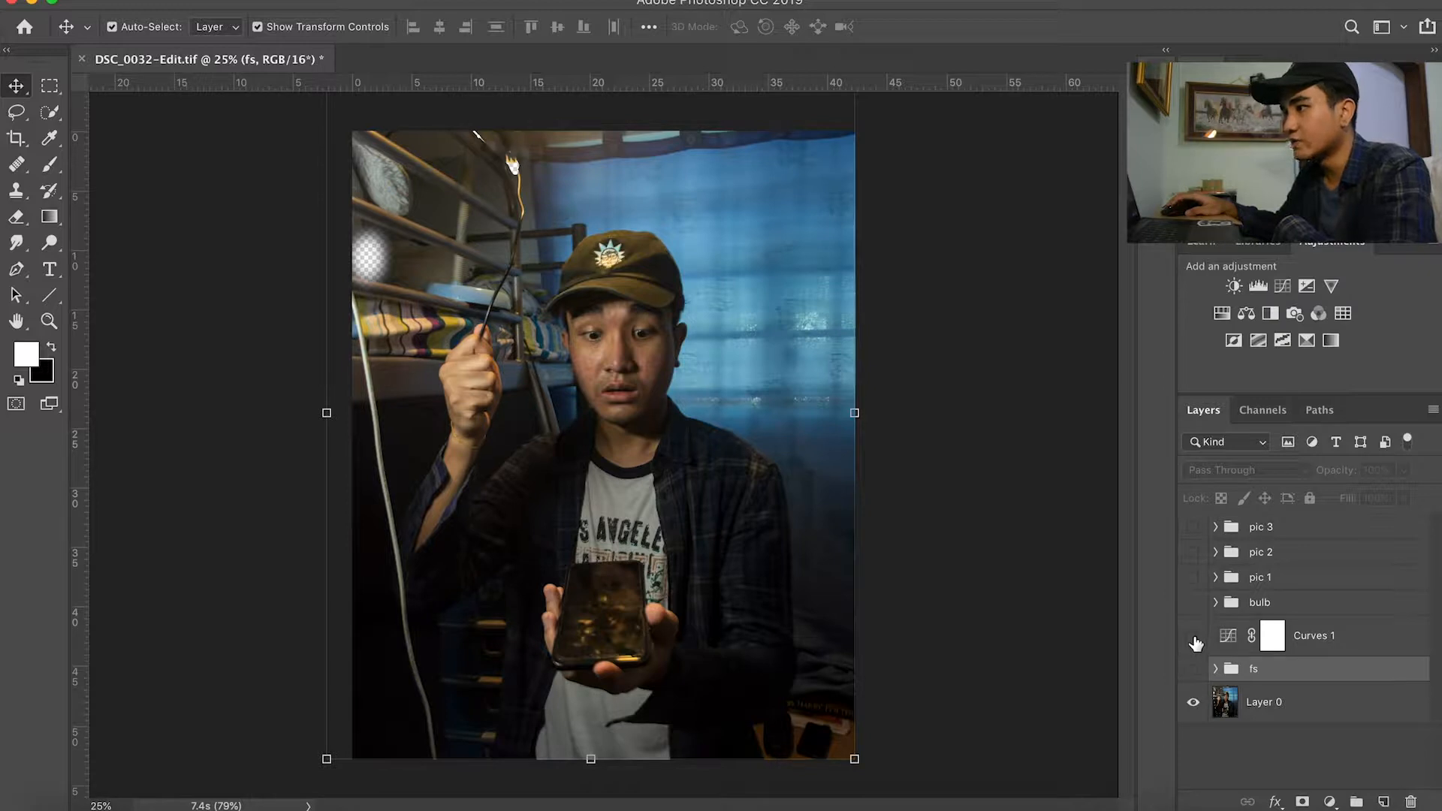
Step: Compare the photo with and without the Curves 1 adjustment and inspect its curve settings
click(1194, 636)
click(1194, 636)
click(1193, 637)
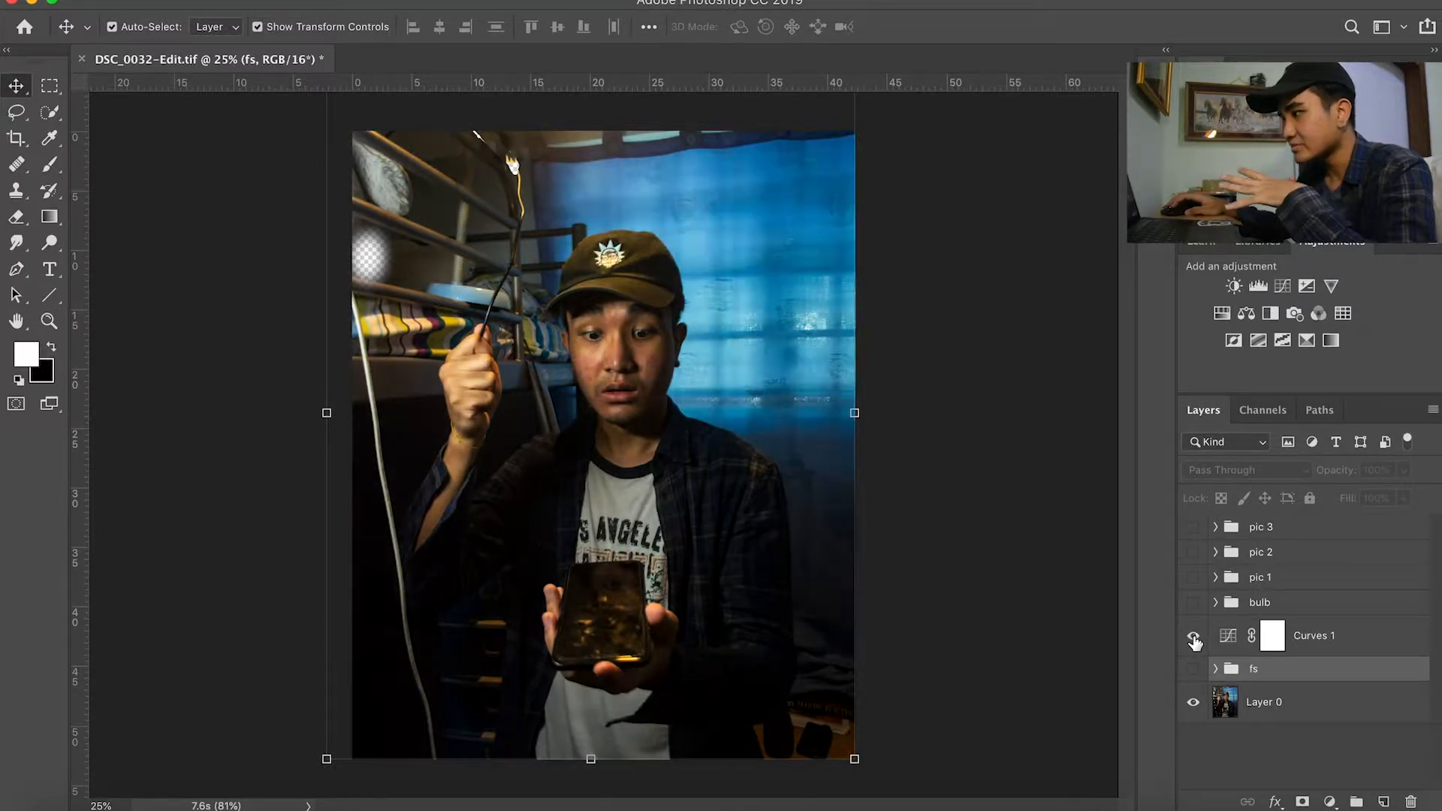
double_click(1229, 637)
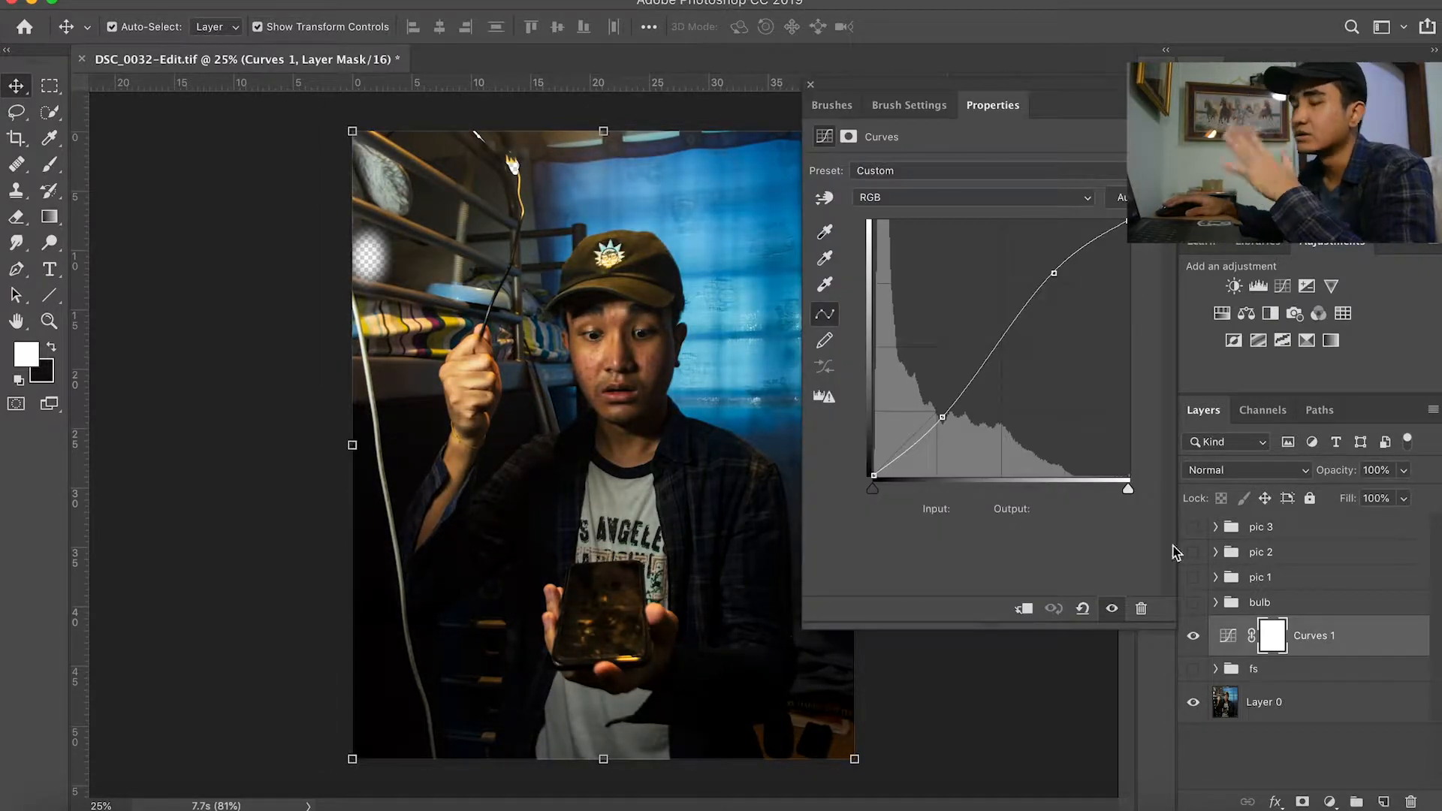
click(811, 85)
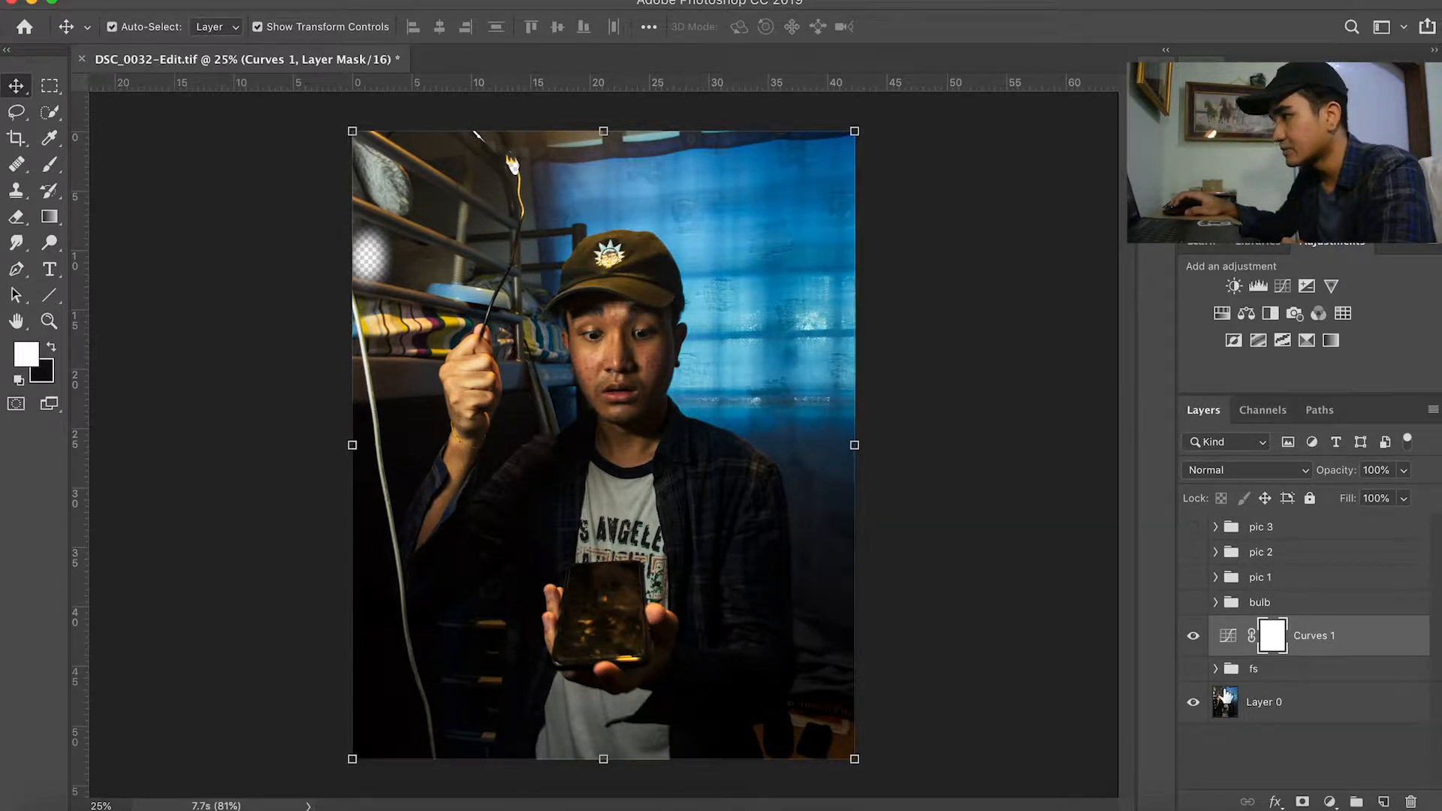
Step: Preview the fs and bulb groups over the curves-adjusted photo, then hide both groups
click(1193, 668)
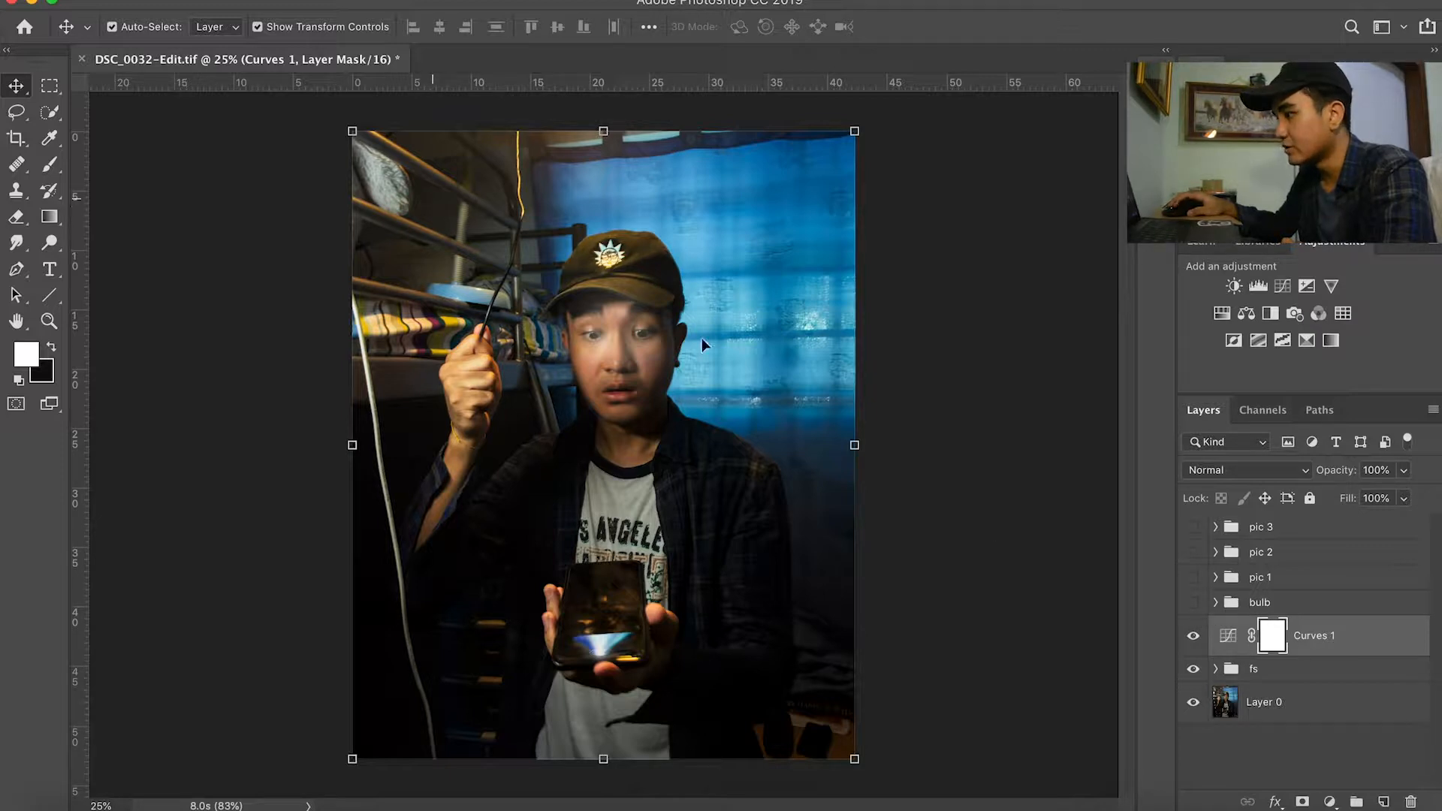
click(1193, 603)
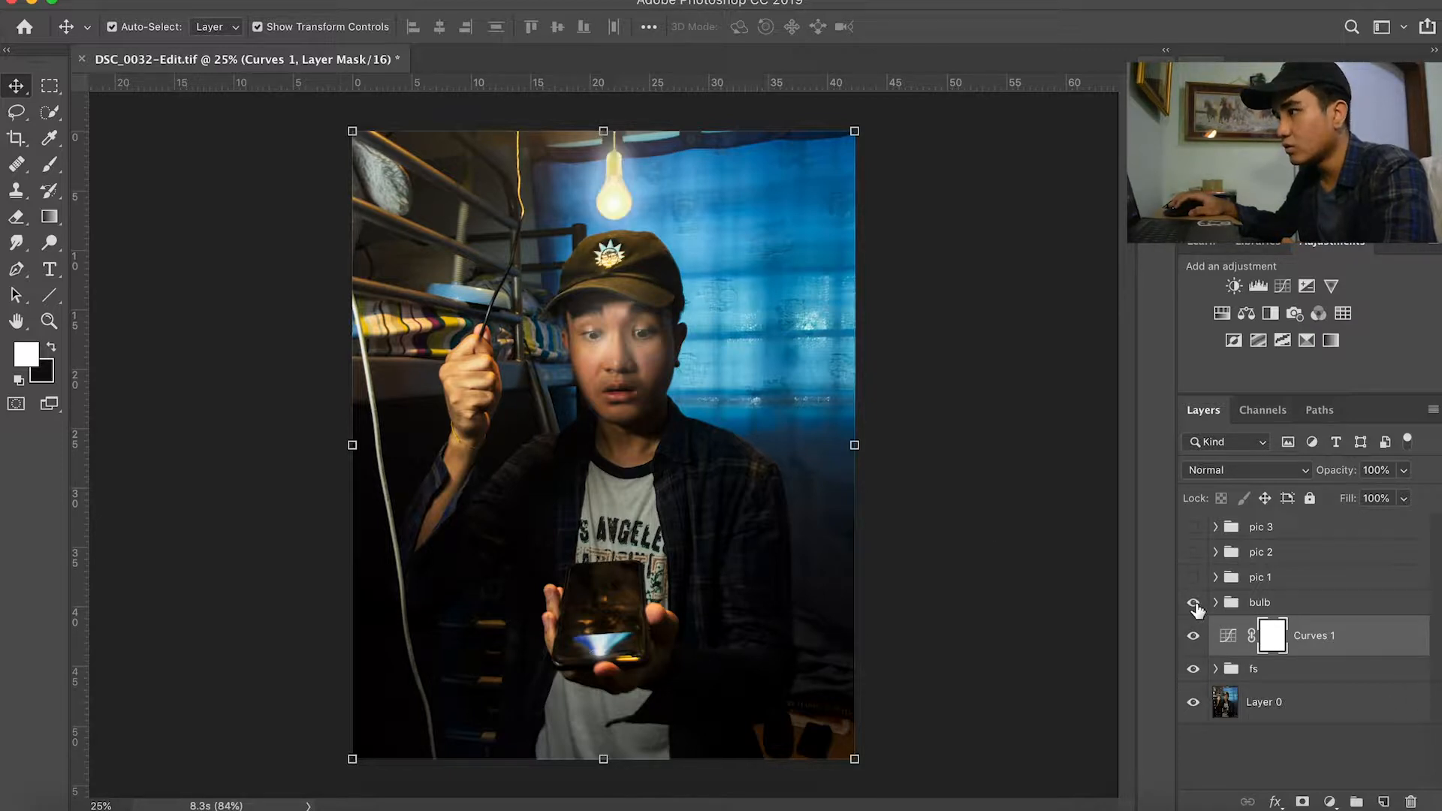
click(1193, 602)
click(1193, 702)
click(1194, 669)
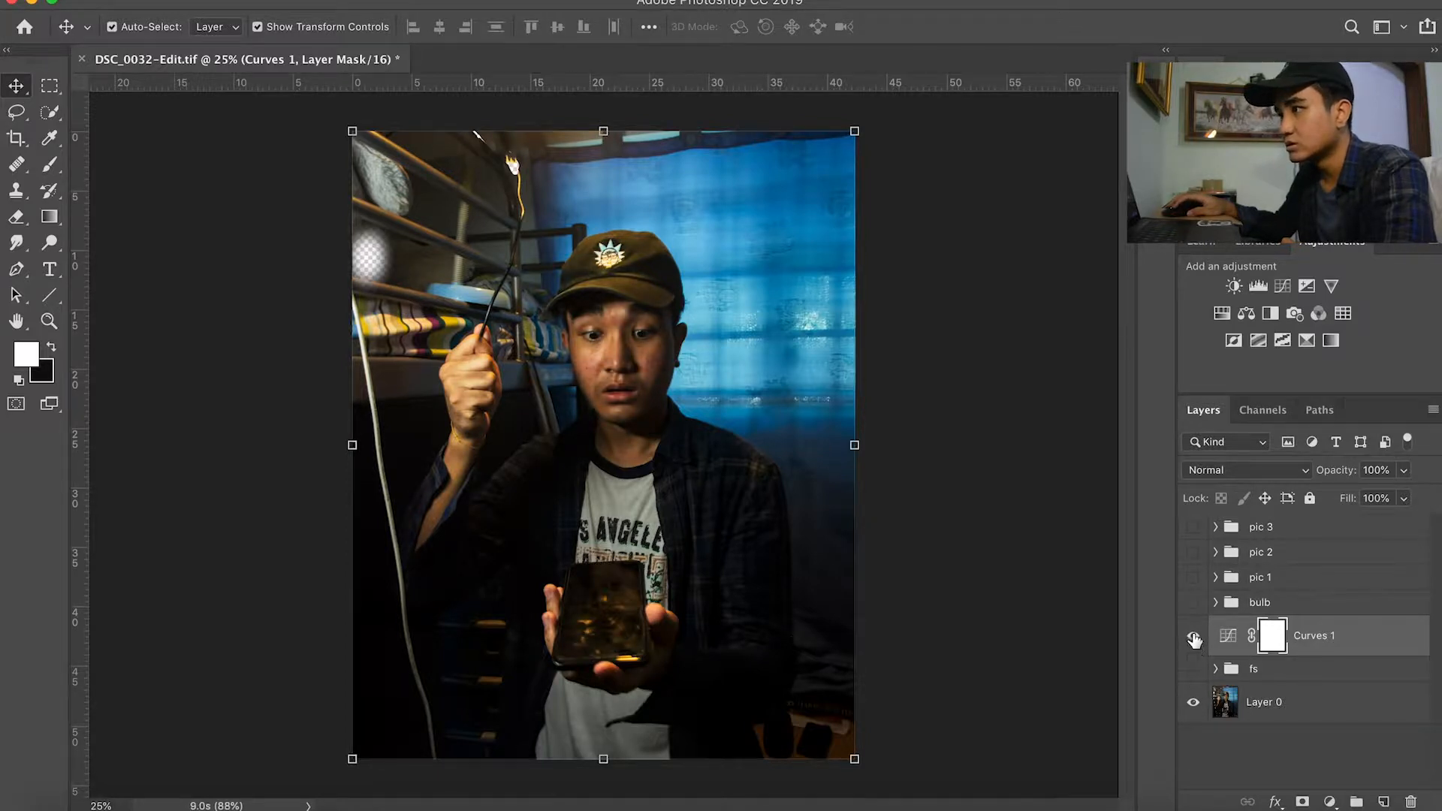
Step: Compare the base photo without and with Curves 1, then show the fs group
click(1194, 637)
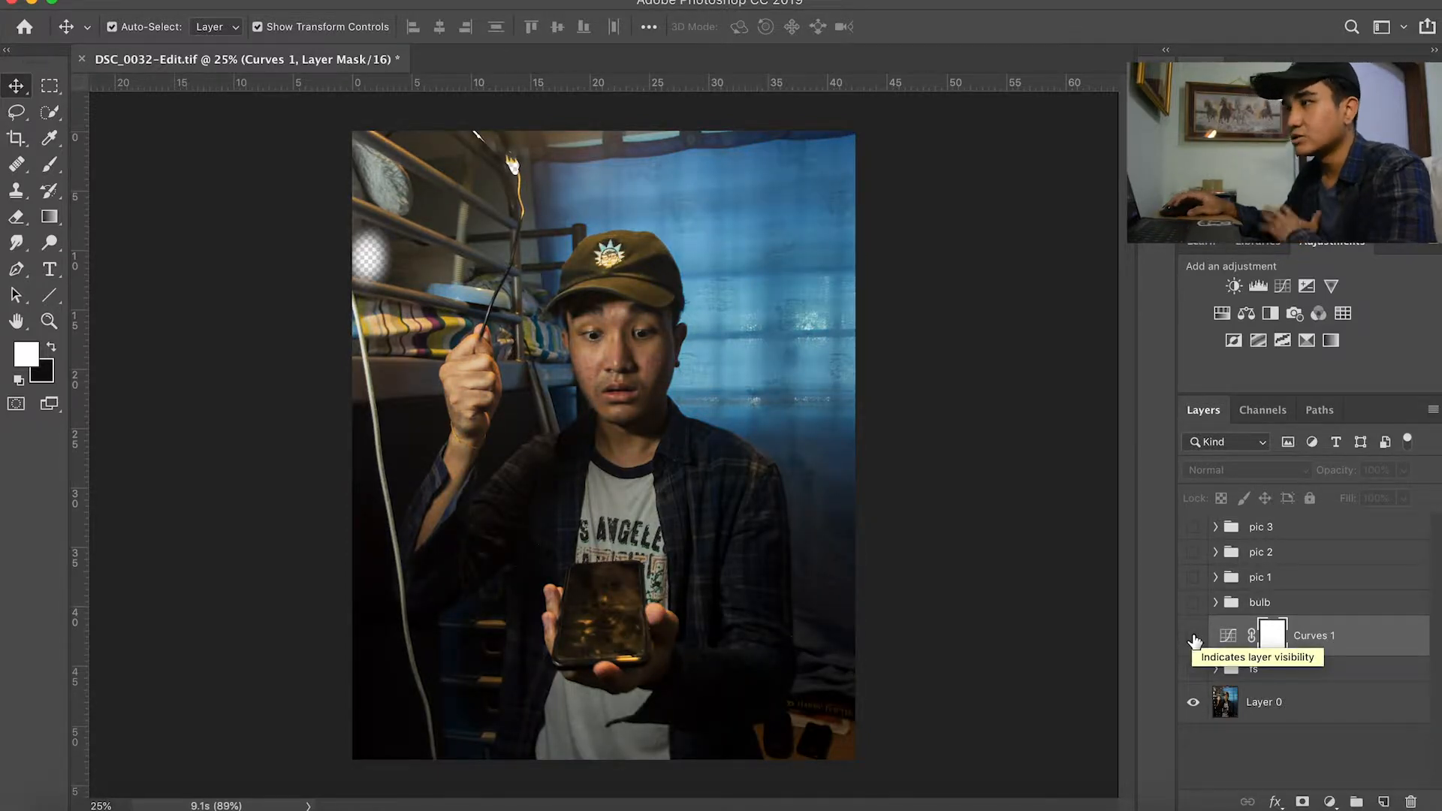
click(1193, 637)
click(1194, 669)
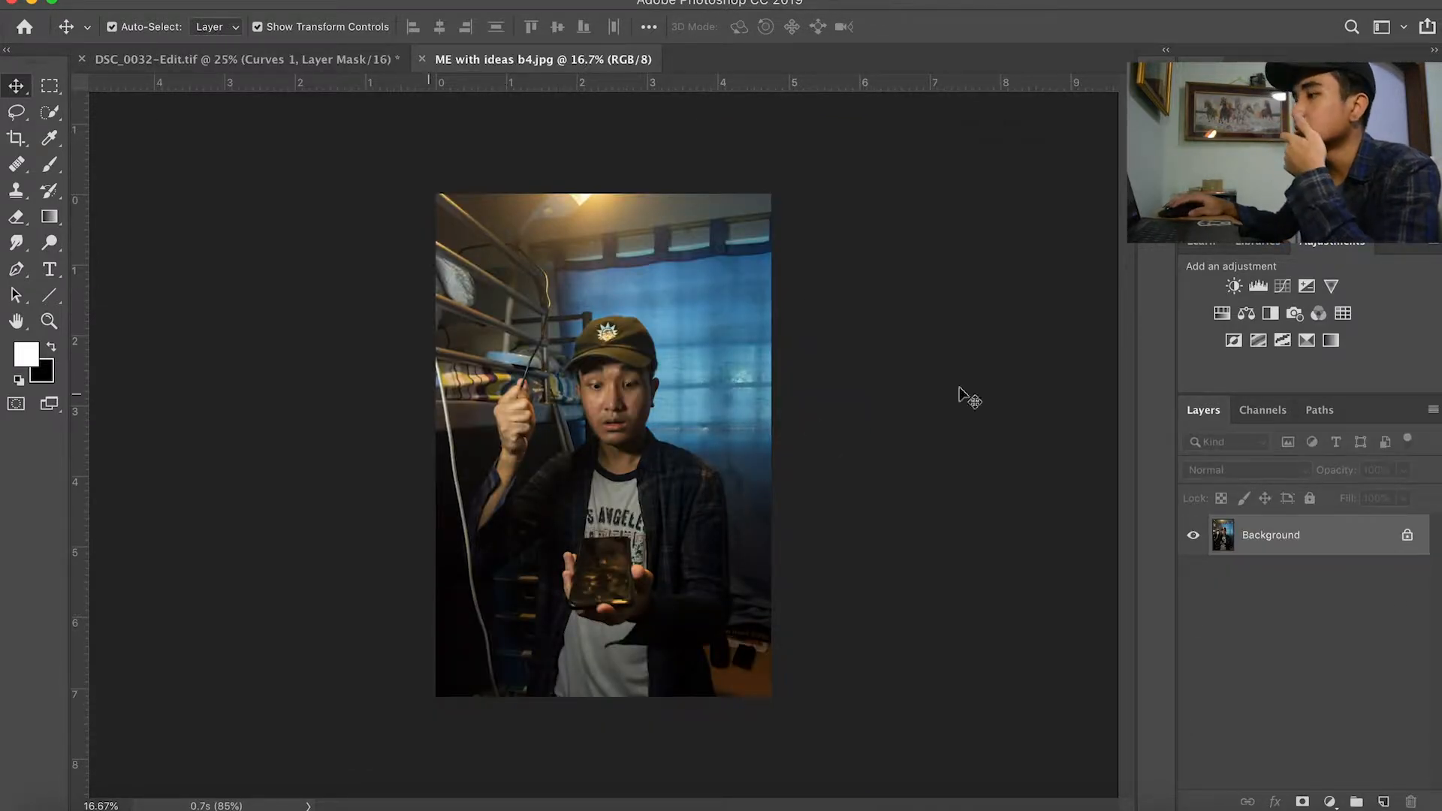
Step: Unlock the Background layer of ME with ideas b4.jpg and return to DSC_0032-Edit.tif
click(1407, 535)
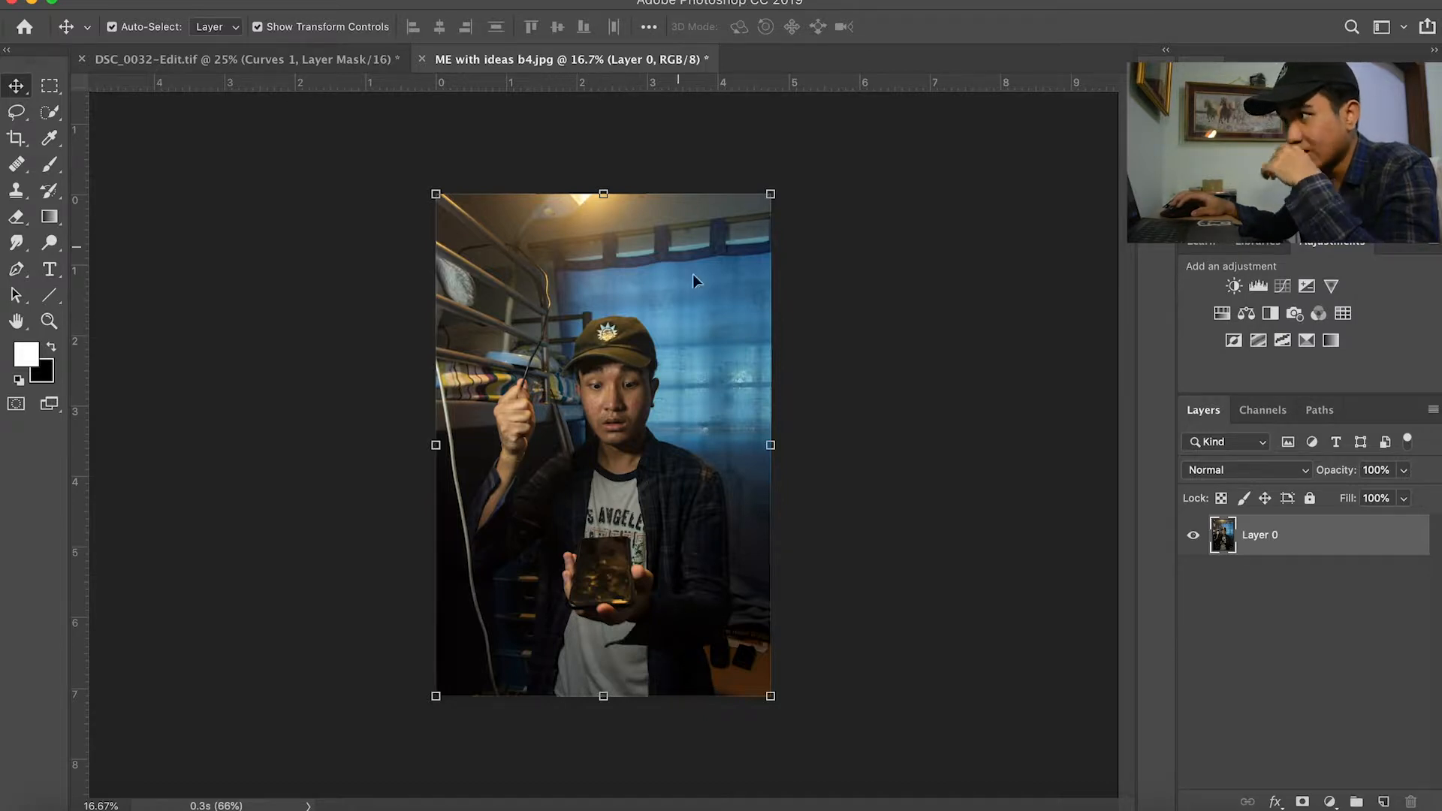
click(350, 67)
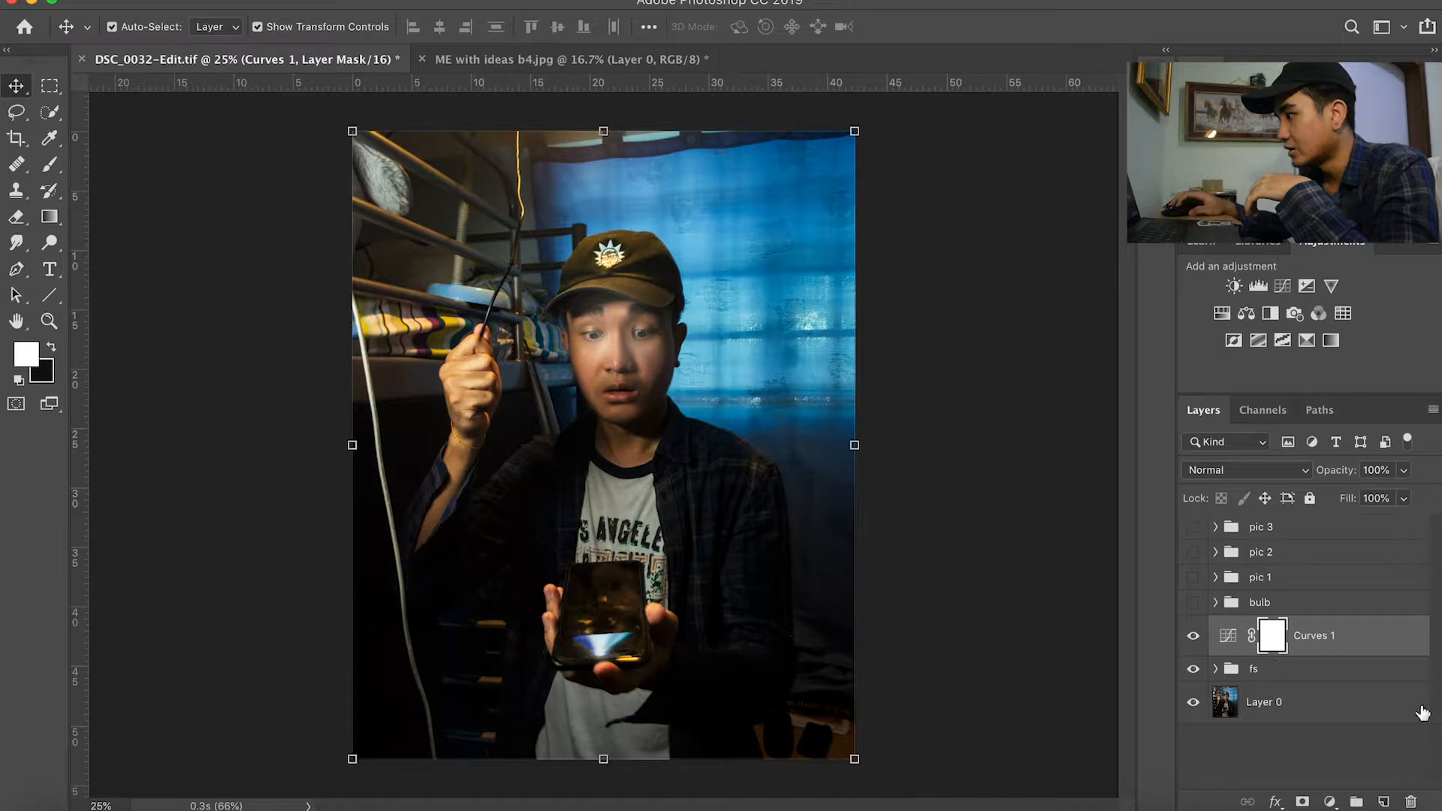
Step: Make the bulb, pic 1, pic 2 and pic 3 groups visible
click(1192, 606)
click(1193, 603)
click(1194, 603)
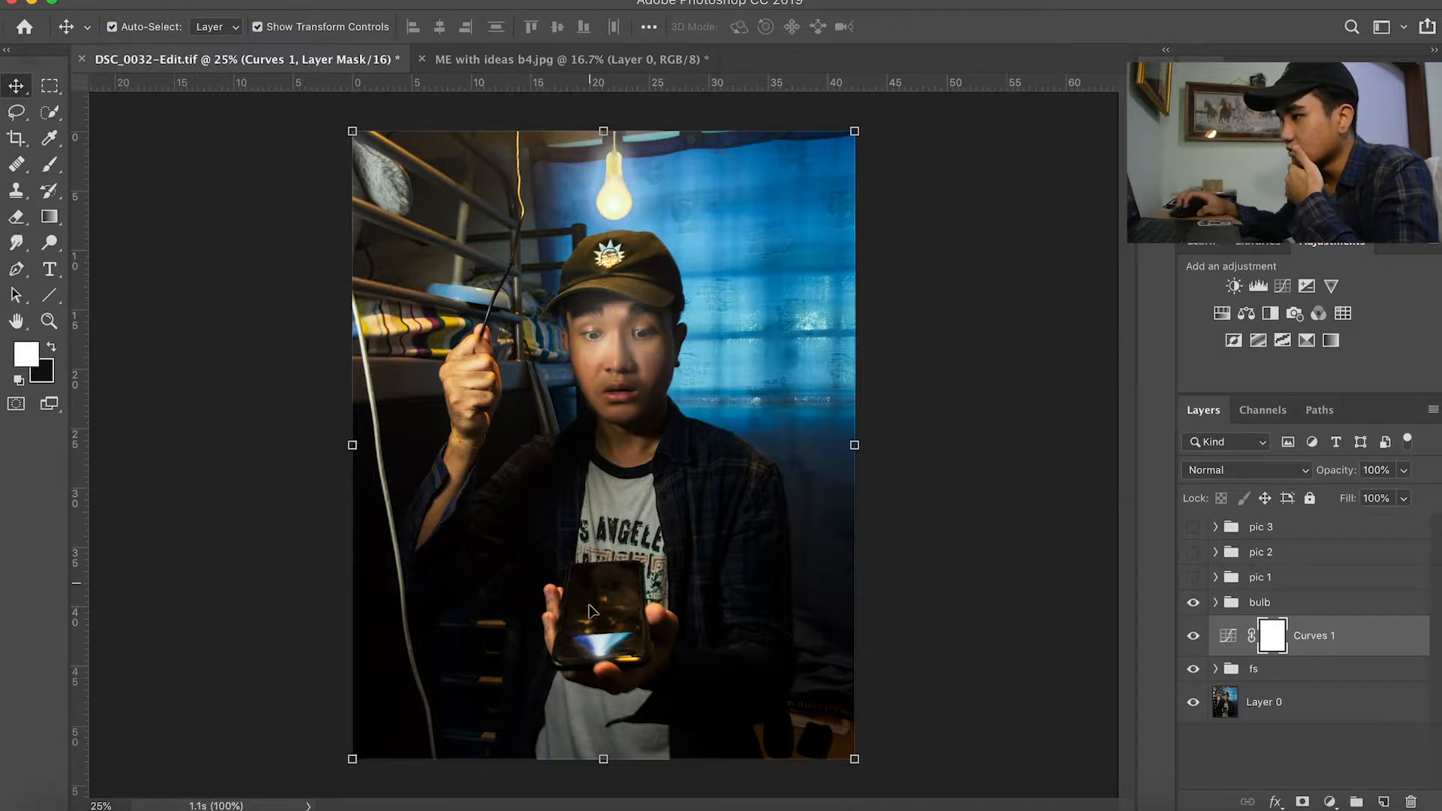
click(1194, 577)
click(1194, 552)
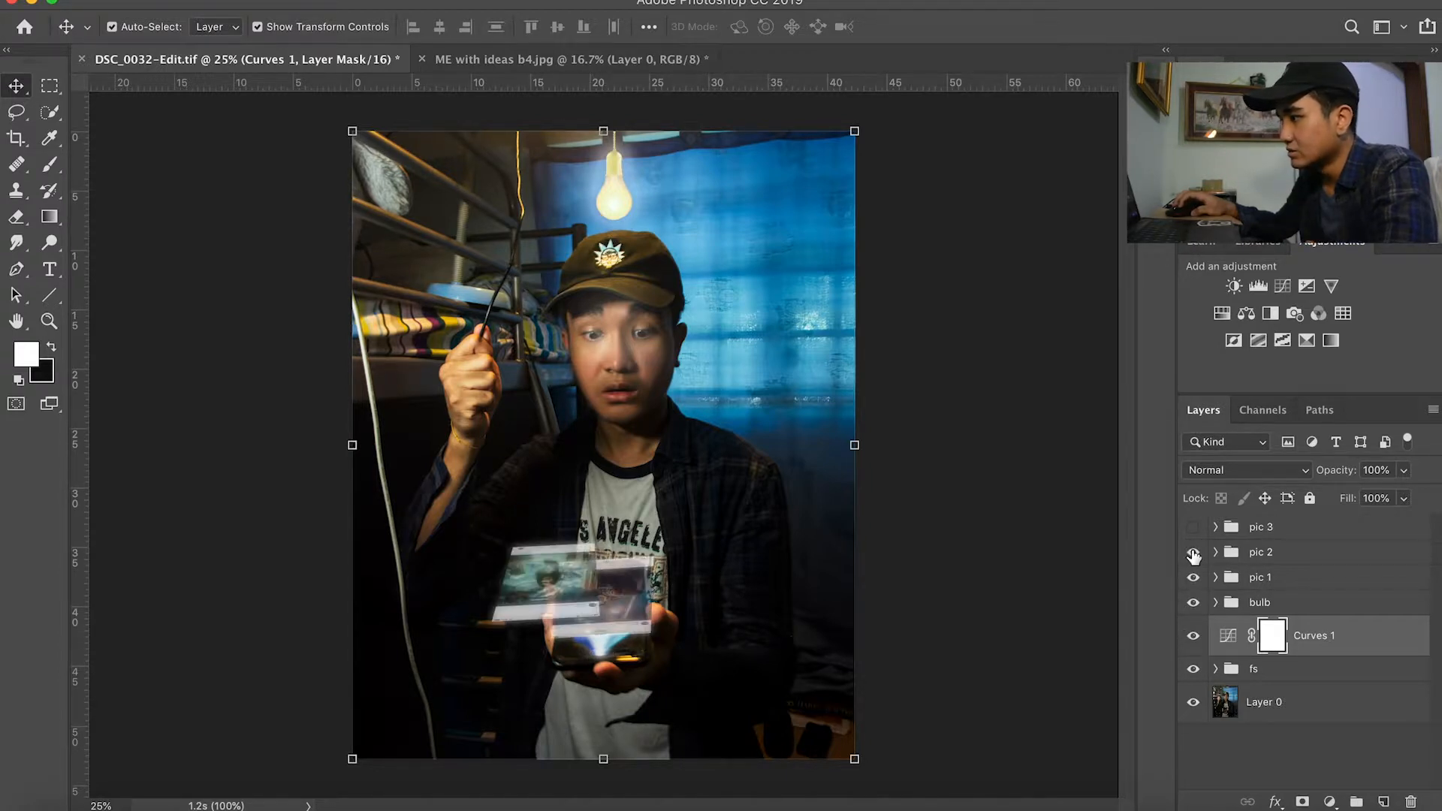
click(1194, 526)
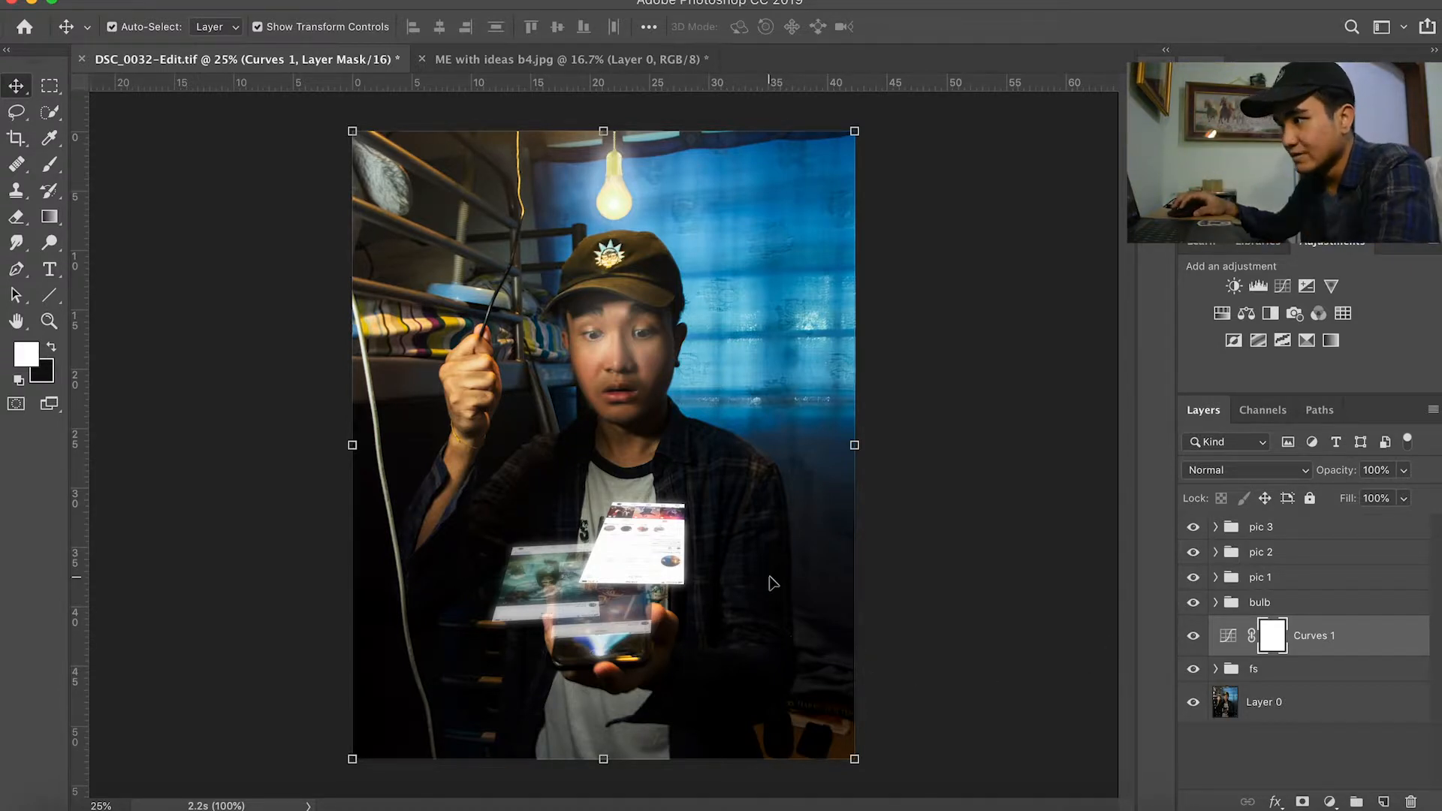
Step: Examine the floating screenshot layers and the Brightness/Contrast adjustment inside pic 2 and pic 3, then collapse both groups
click(544, 575)
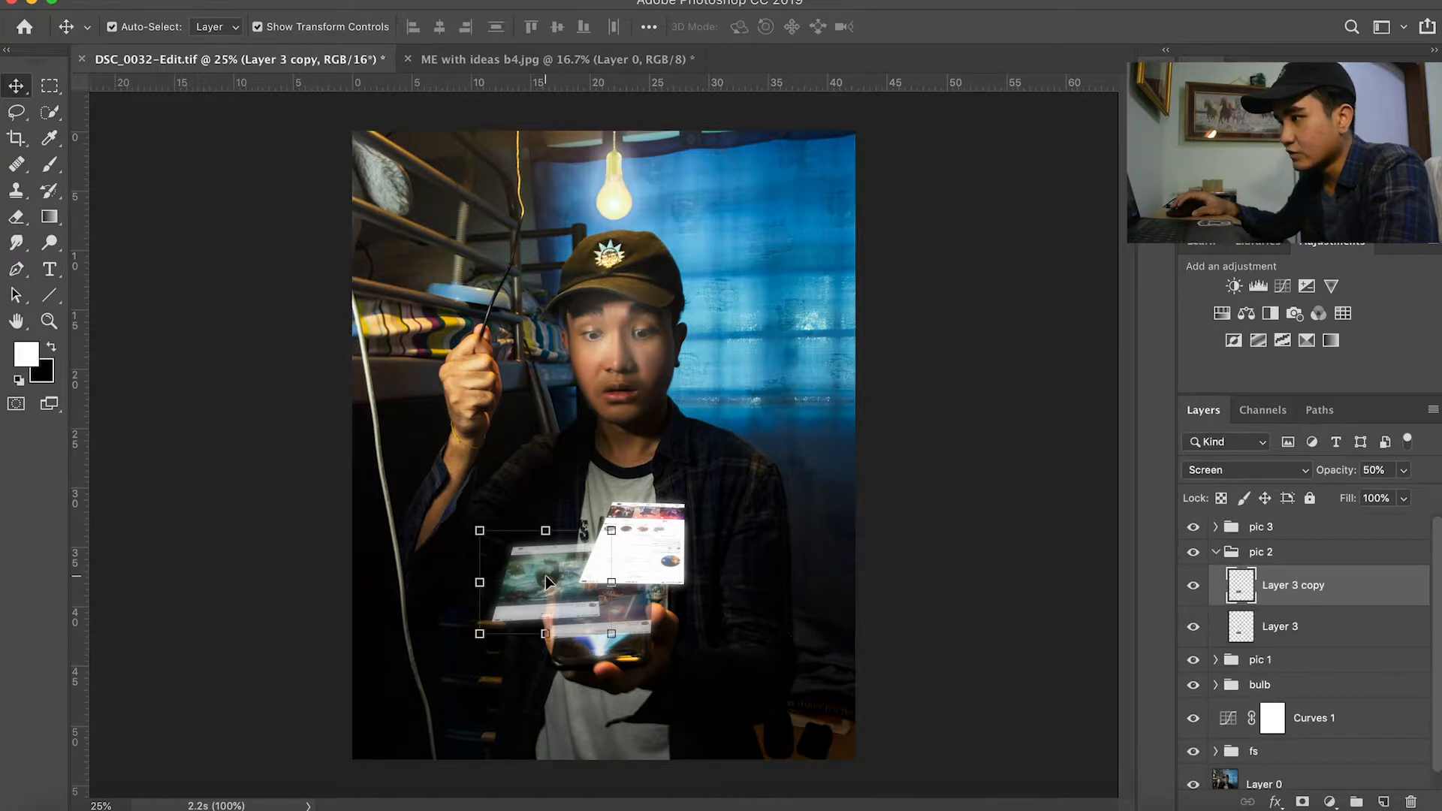
click(658, 562)
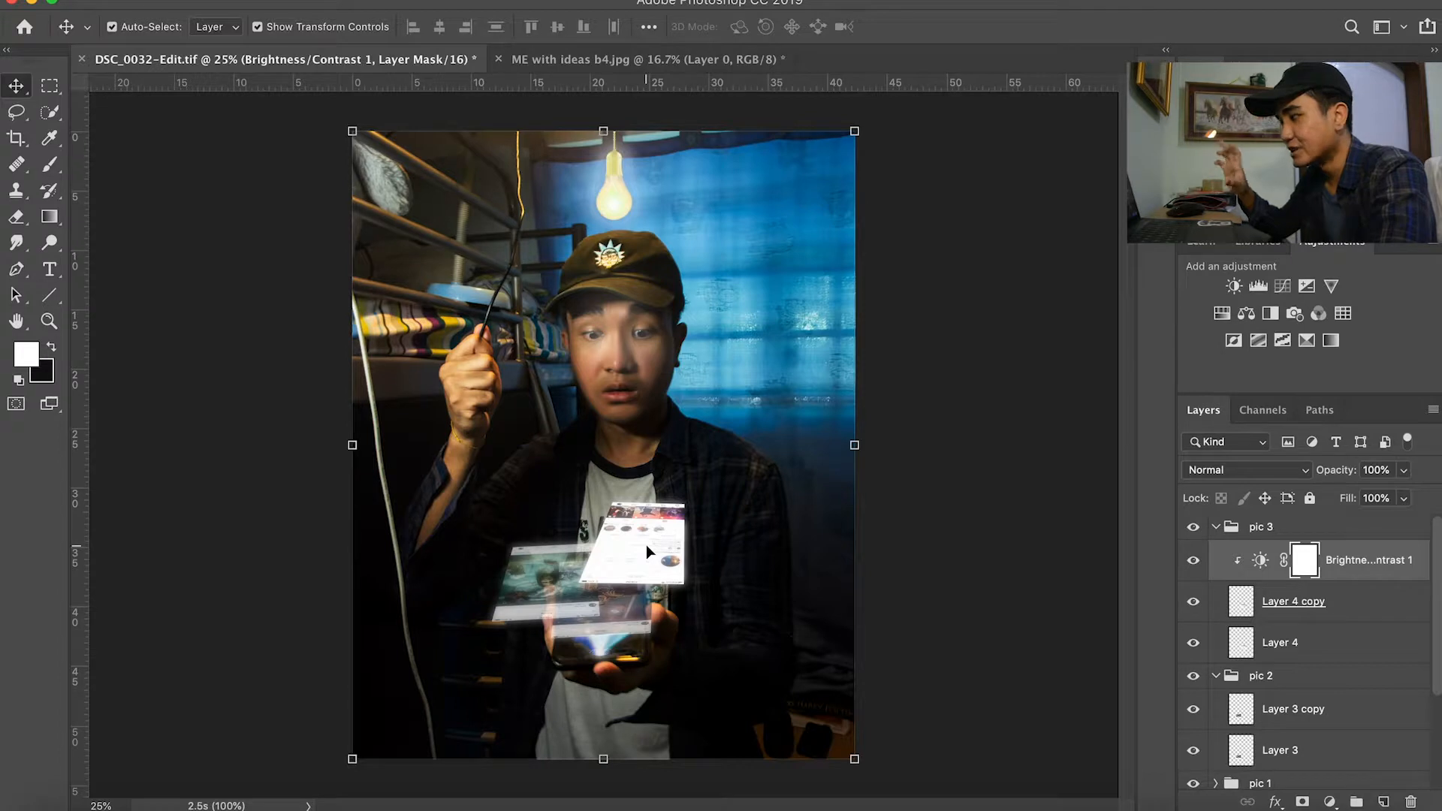
click(559, 603)
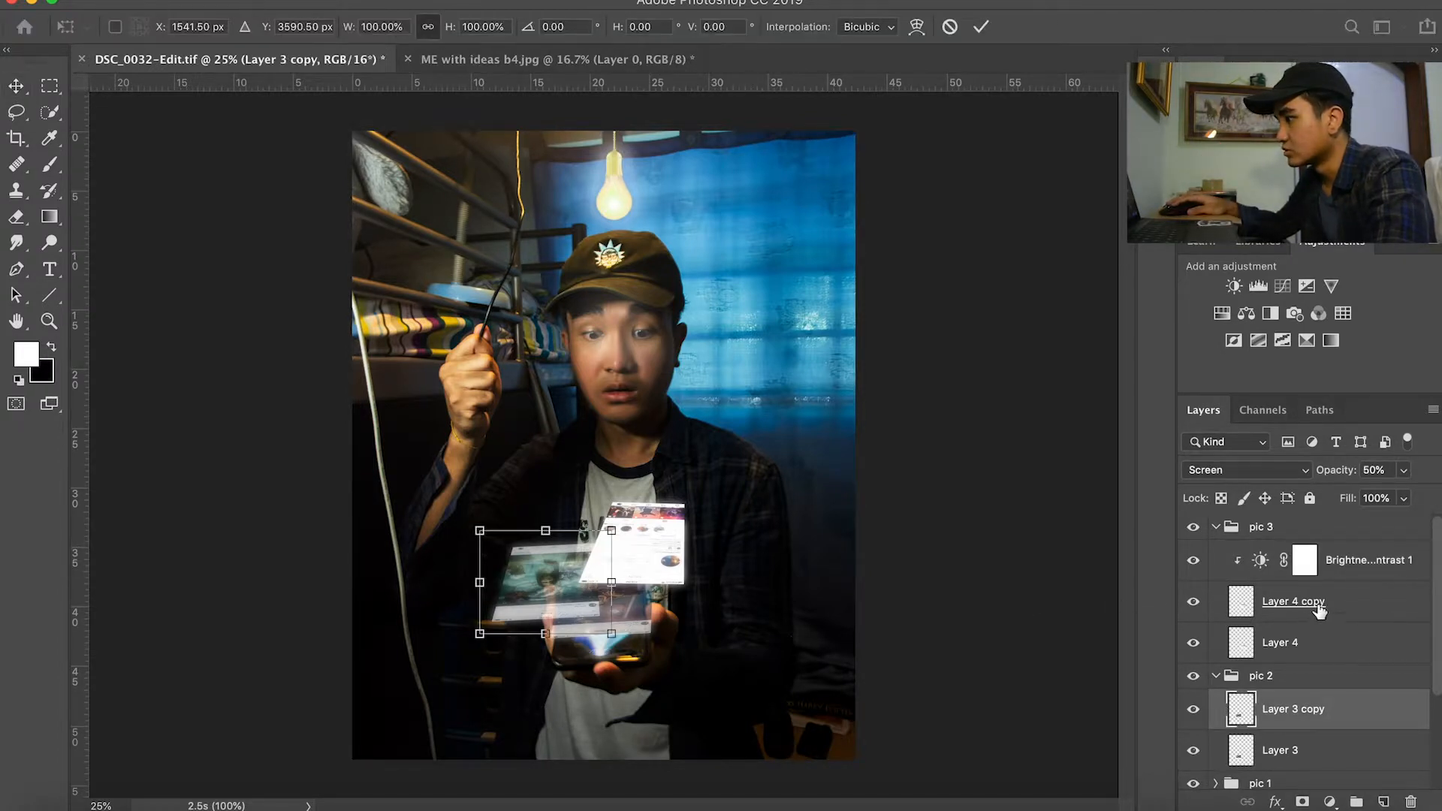
click(1391, 574)
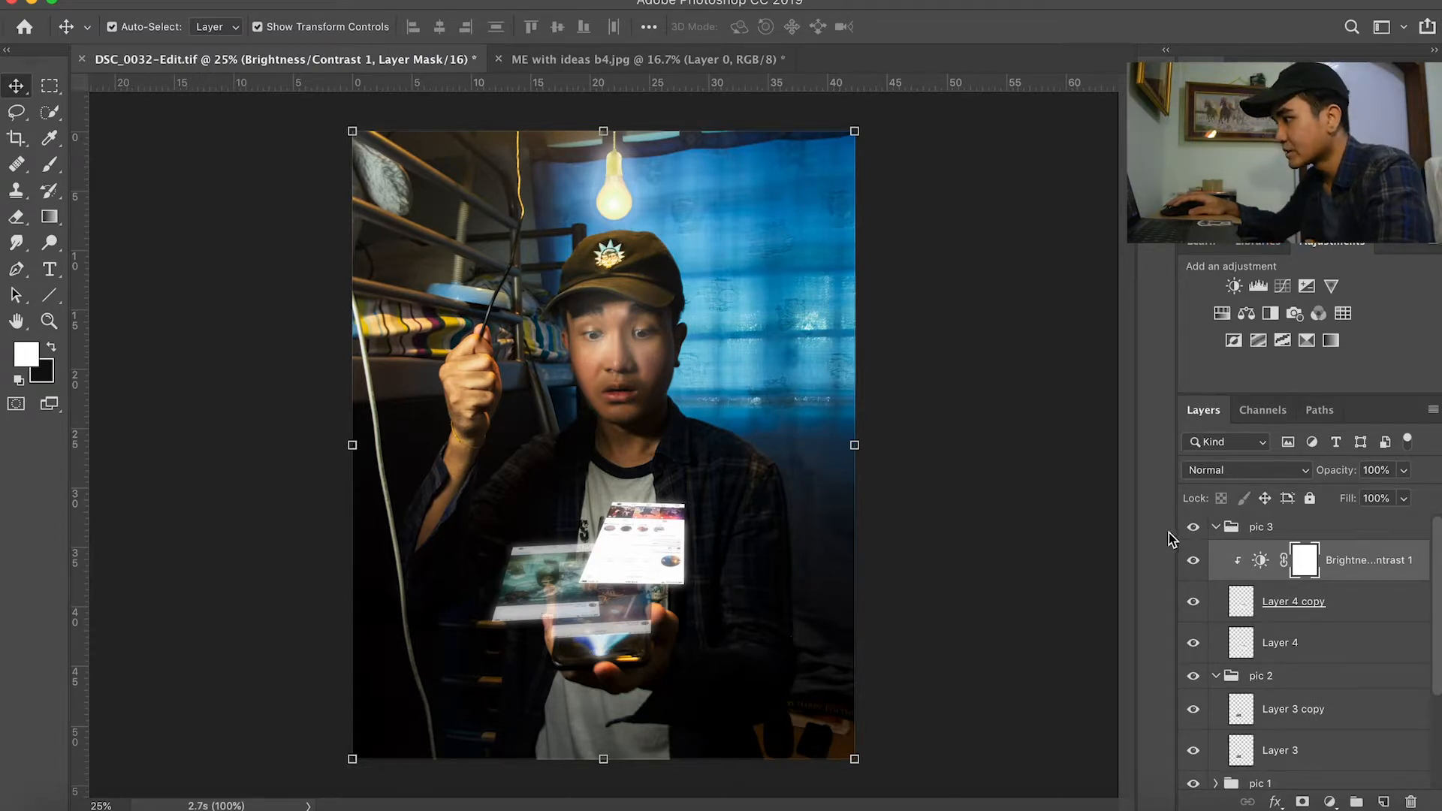
click(1217, 527)
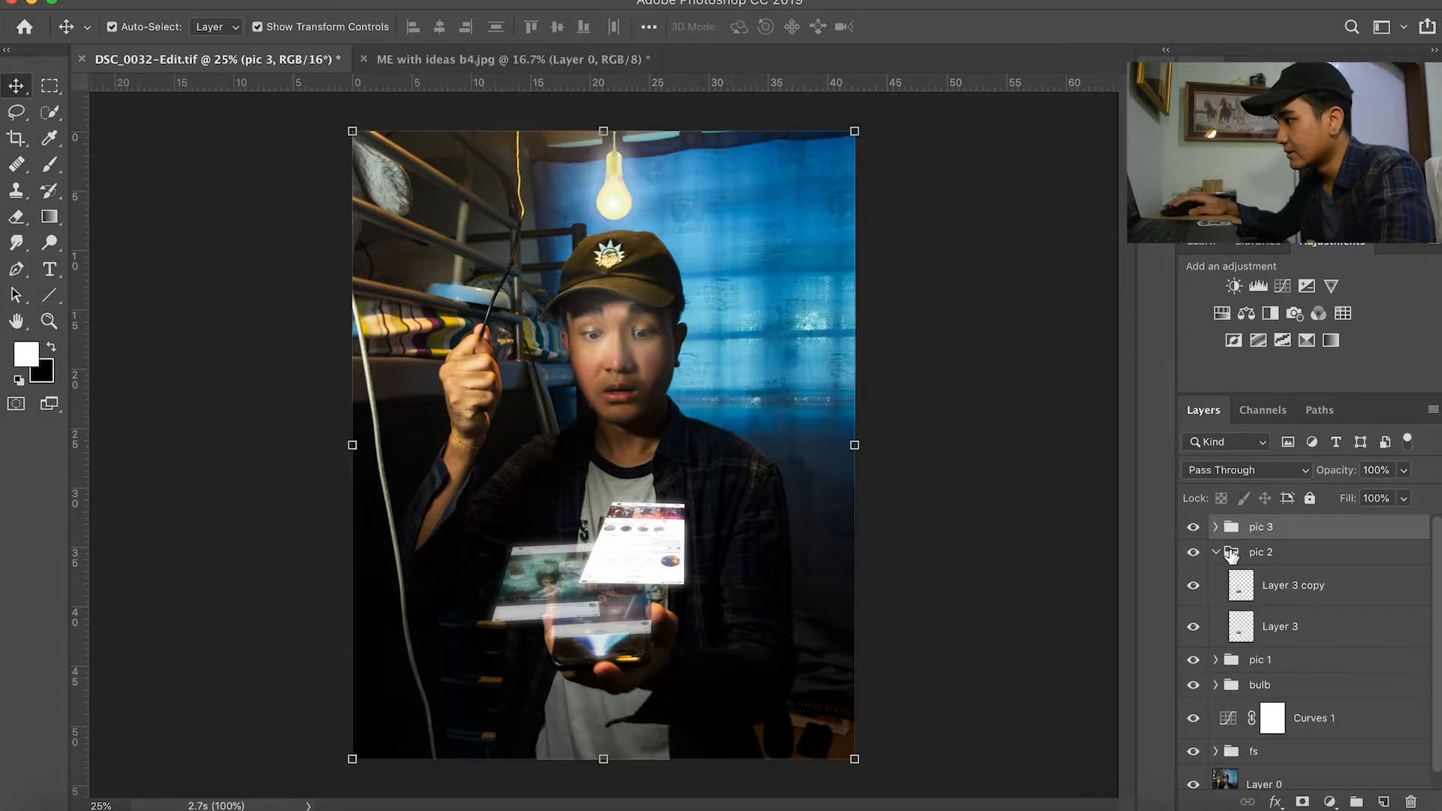
click(1223, 554)
click(1218, 553)
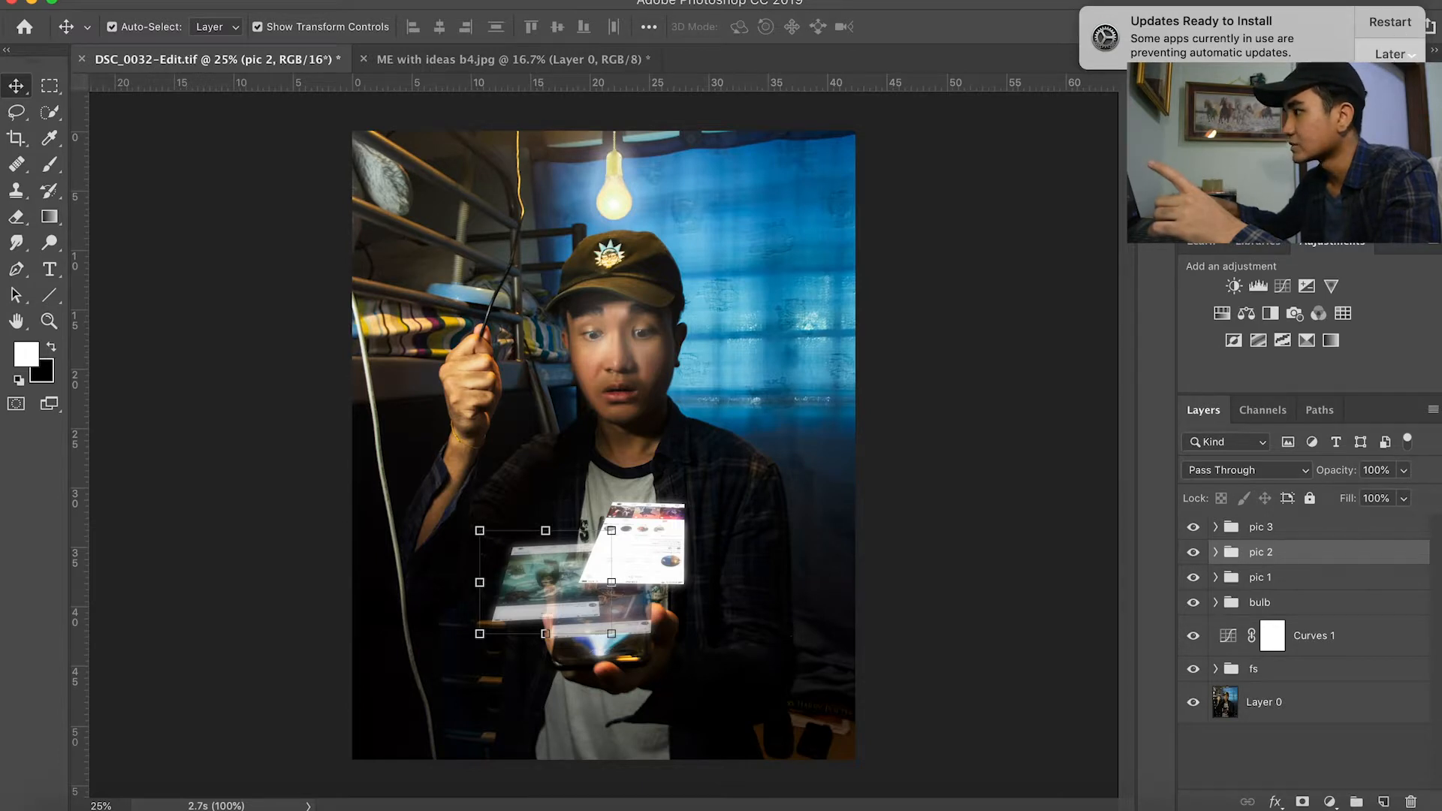
Step: Postpone the system update and briefly look inside the fs and bulb groups
click(1392, 57)
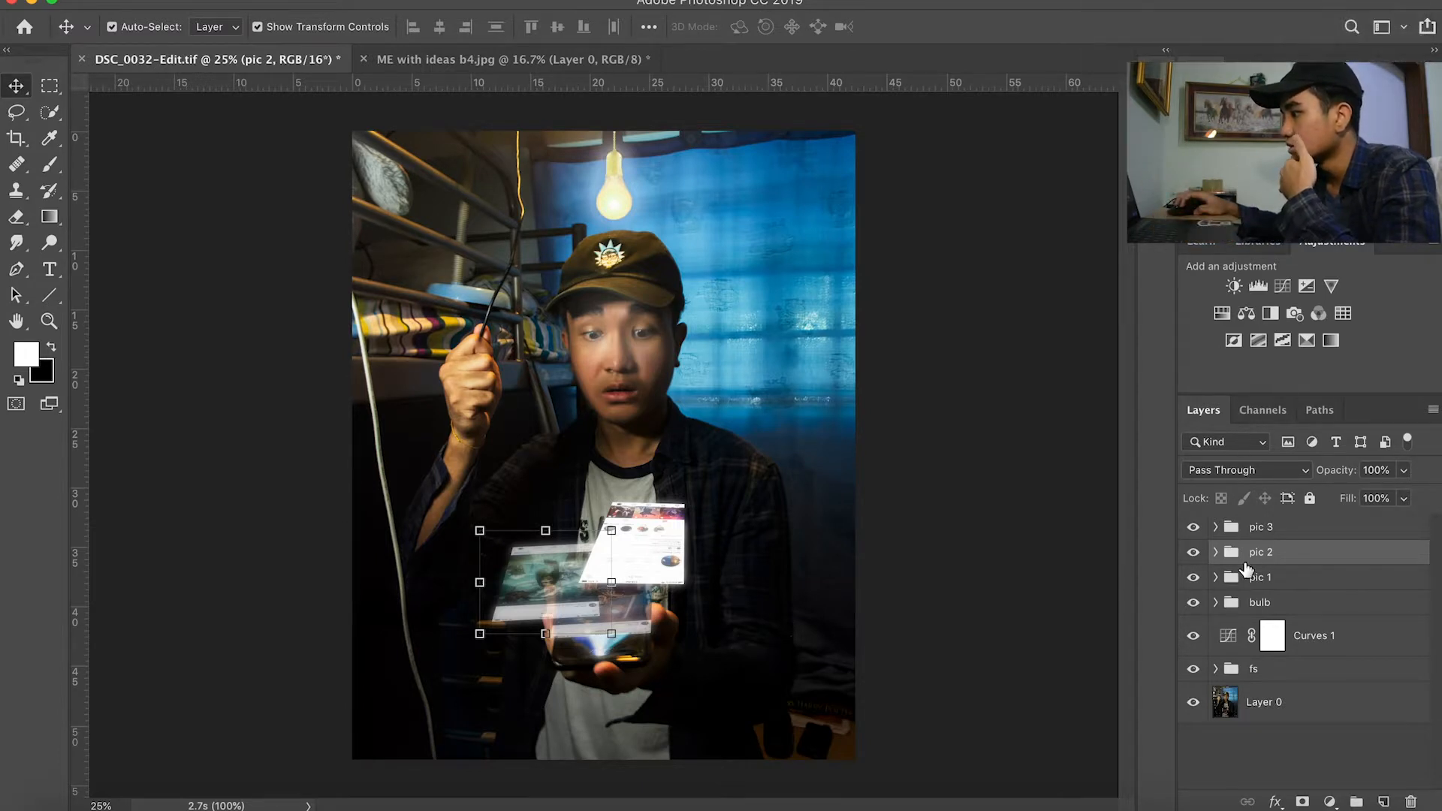
click(1217, 669)
click(1216, 670)
click(1216, 602)
click(1217, 602)
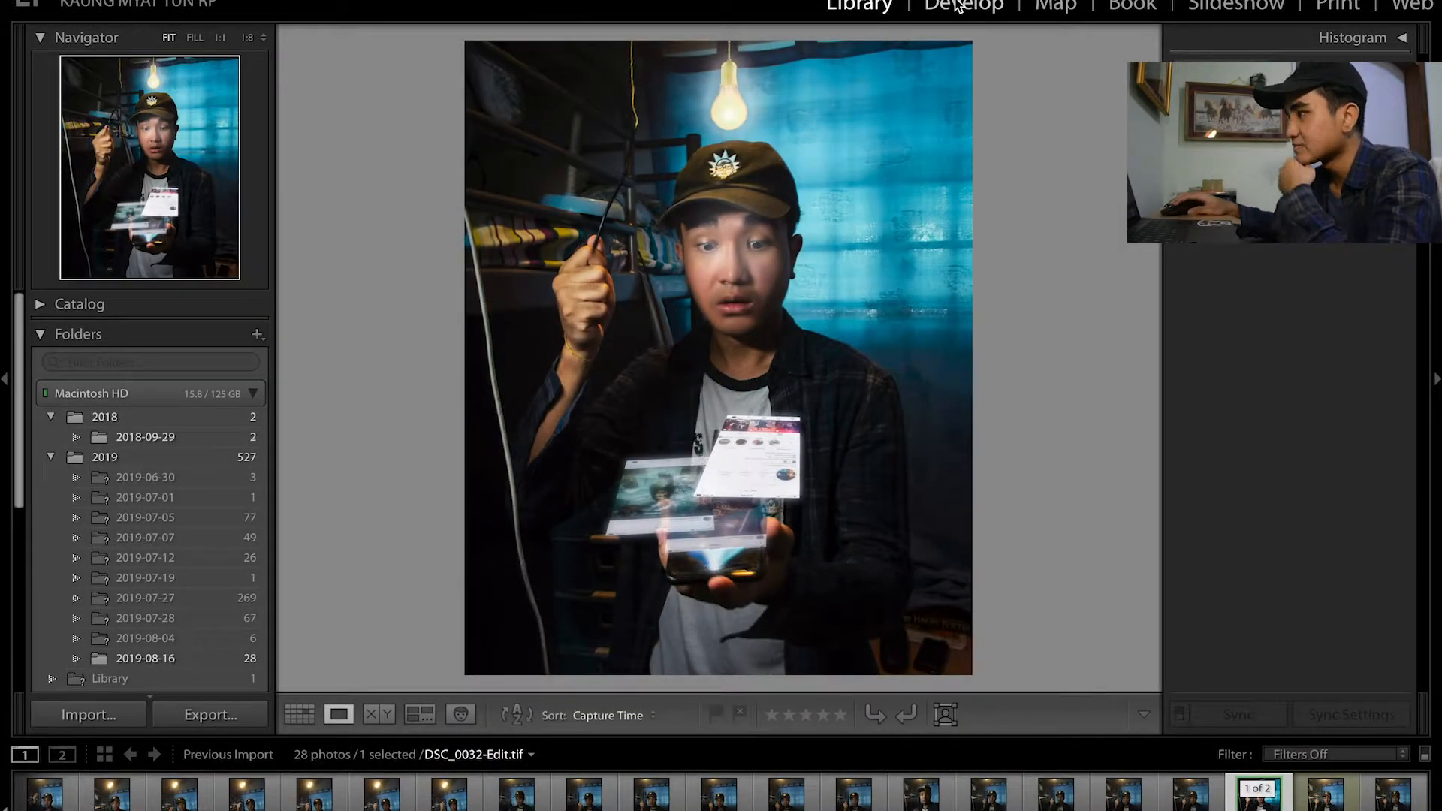
Step: Open DSC_0032-Edit.tif in Lightroom's Develop module and inspect the Blue channel of its tone curve
key(d)
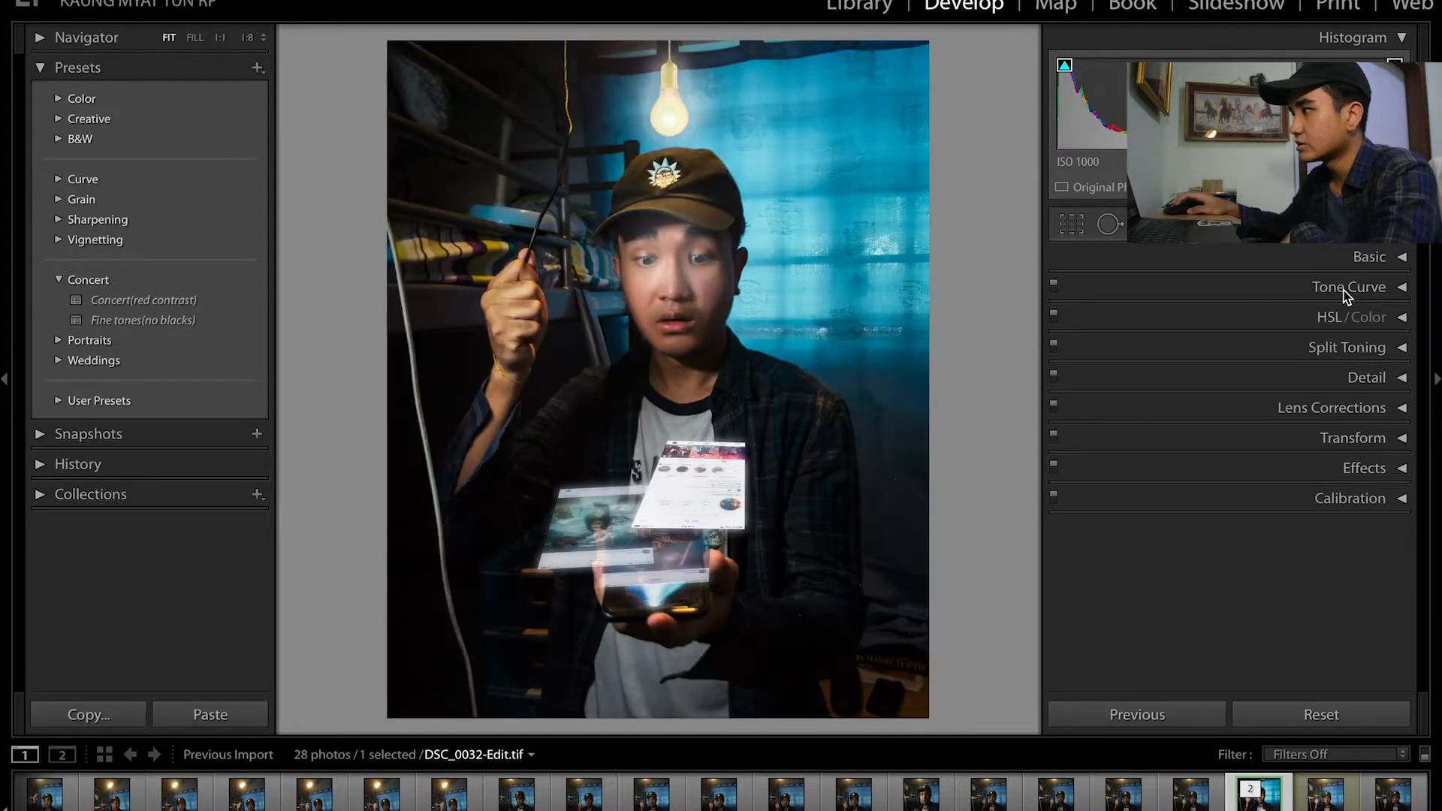
click(1343, 293)
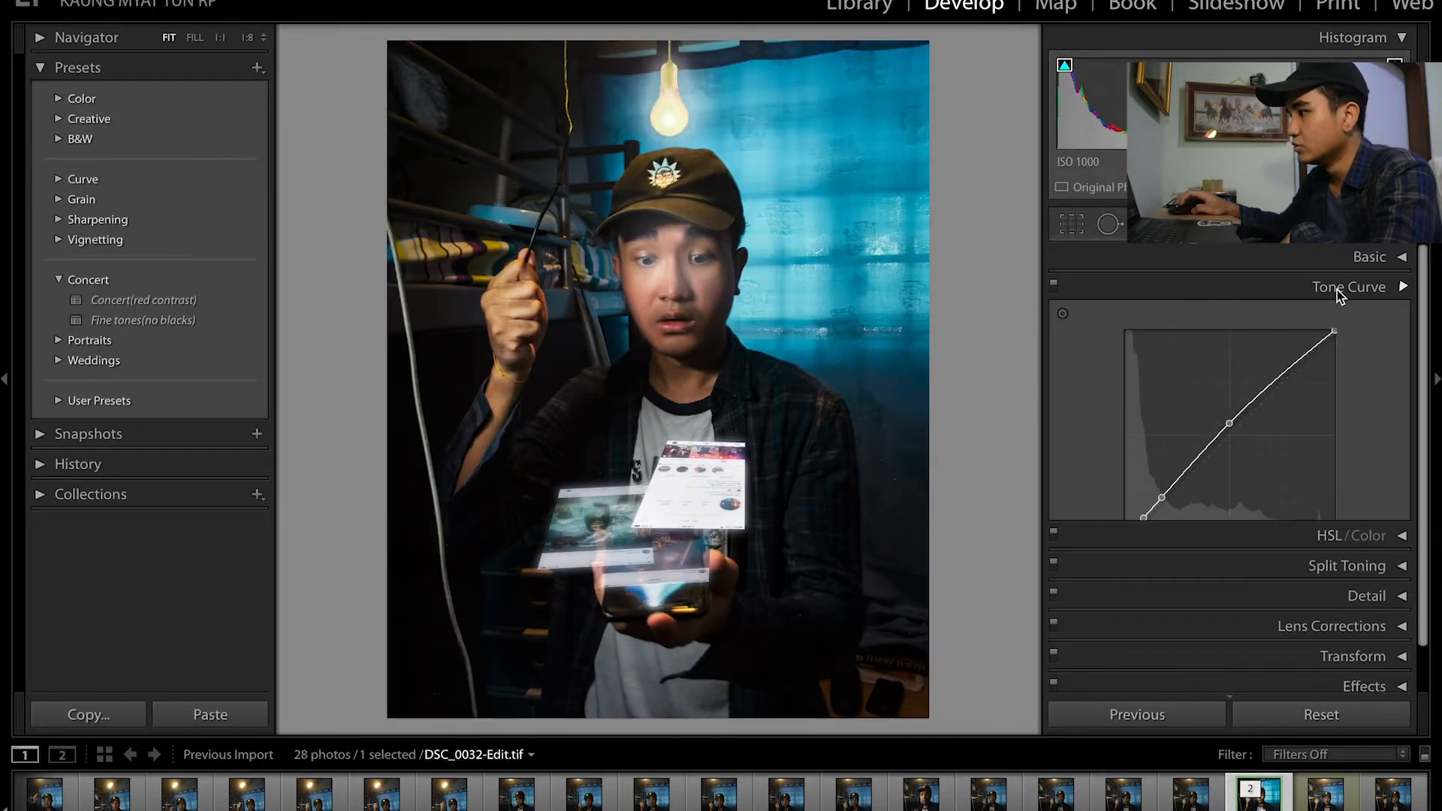
click(1305, 565)
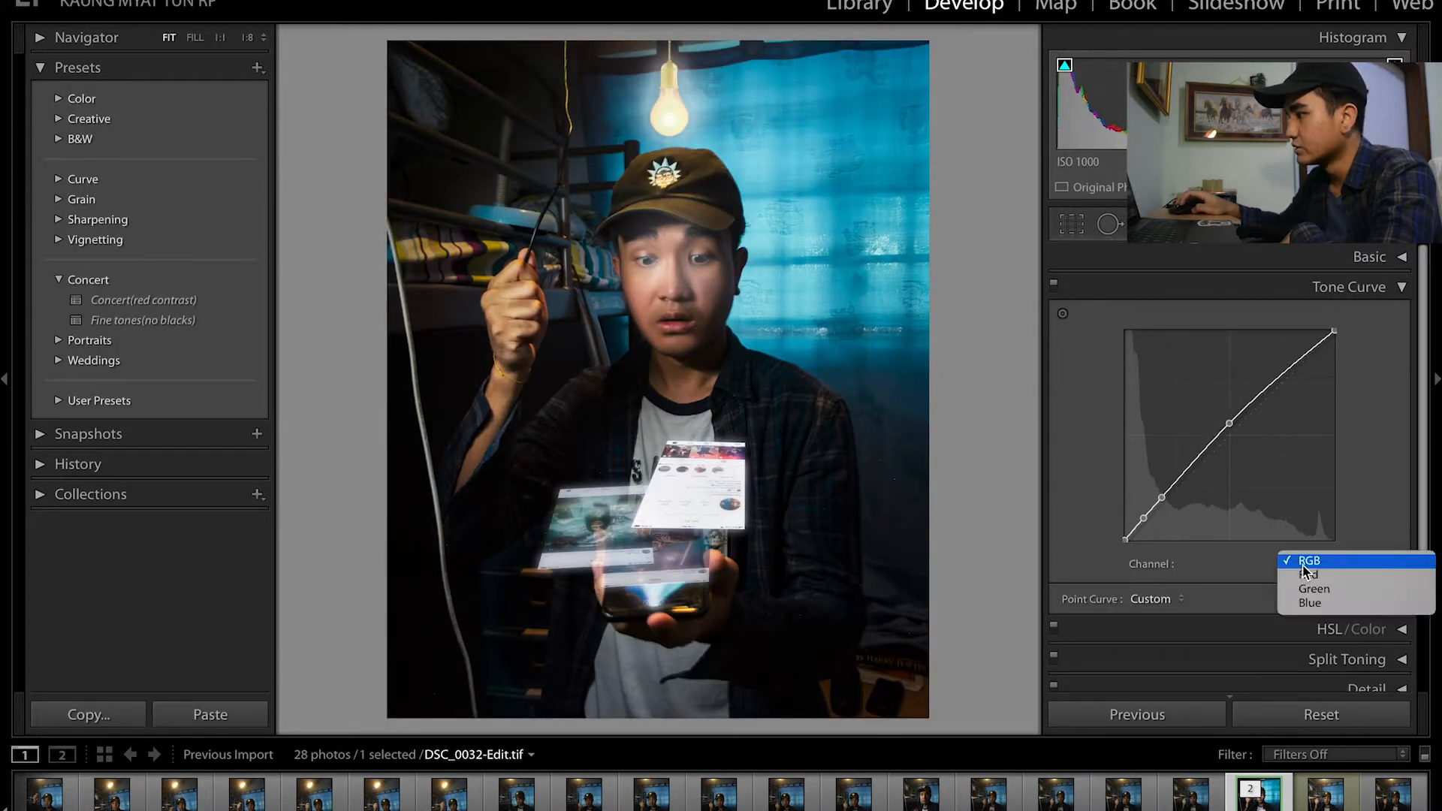
click(1311, 604)
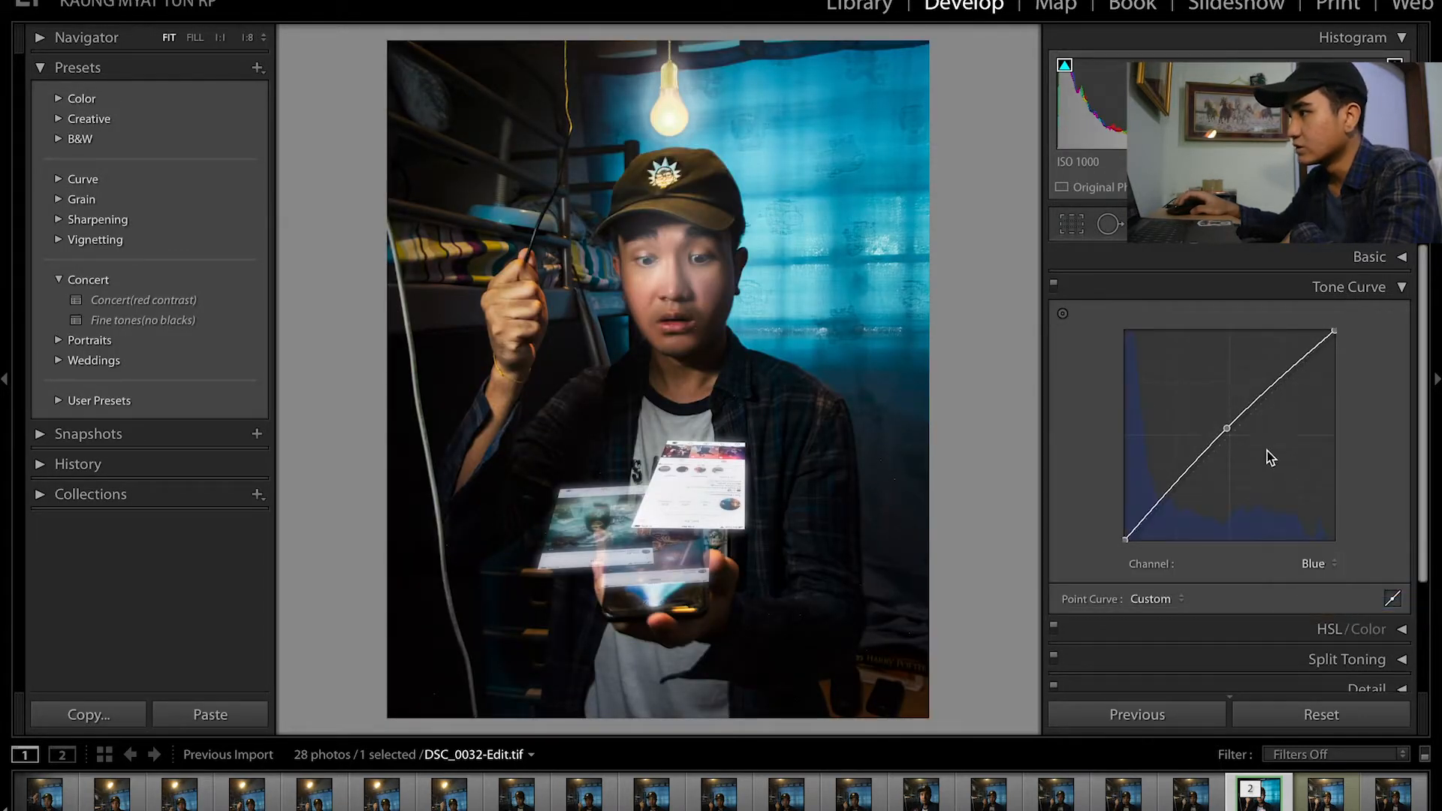
Step: Review the Basic, Detail and Lens Corrections settings, collapse them and switch back to Photoshop
click(1364, 290)
click(1368, 260)
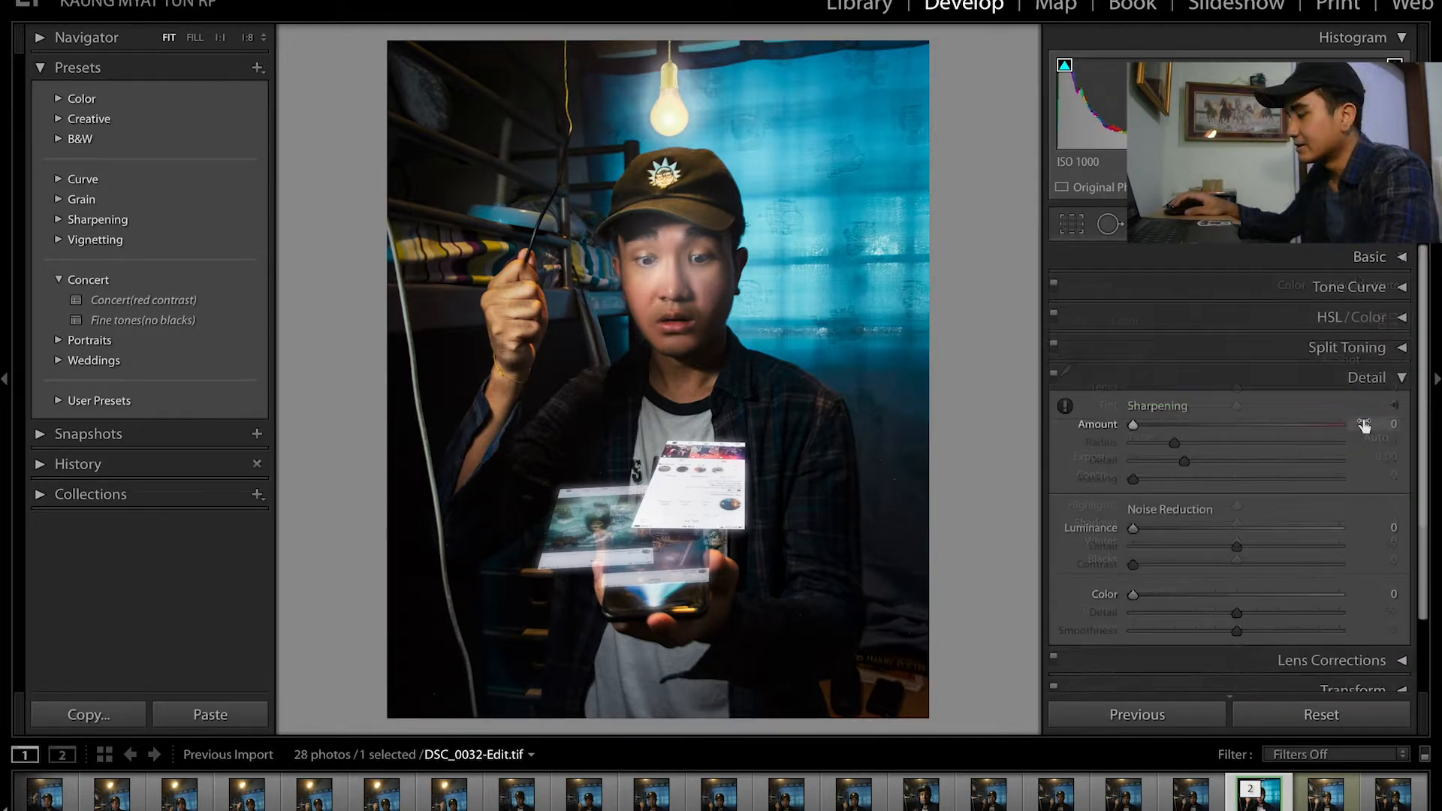
click(1374, 377)
click(1354, 408)
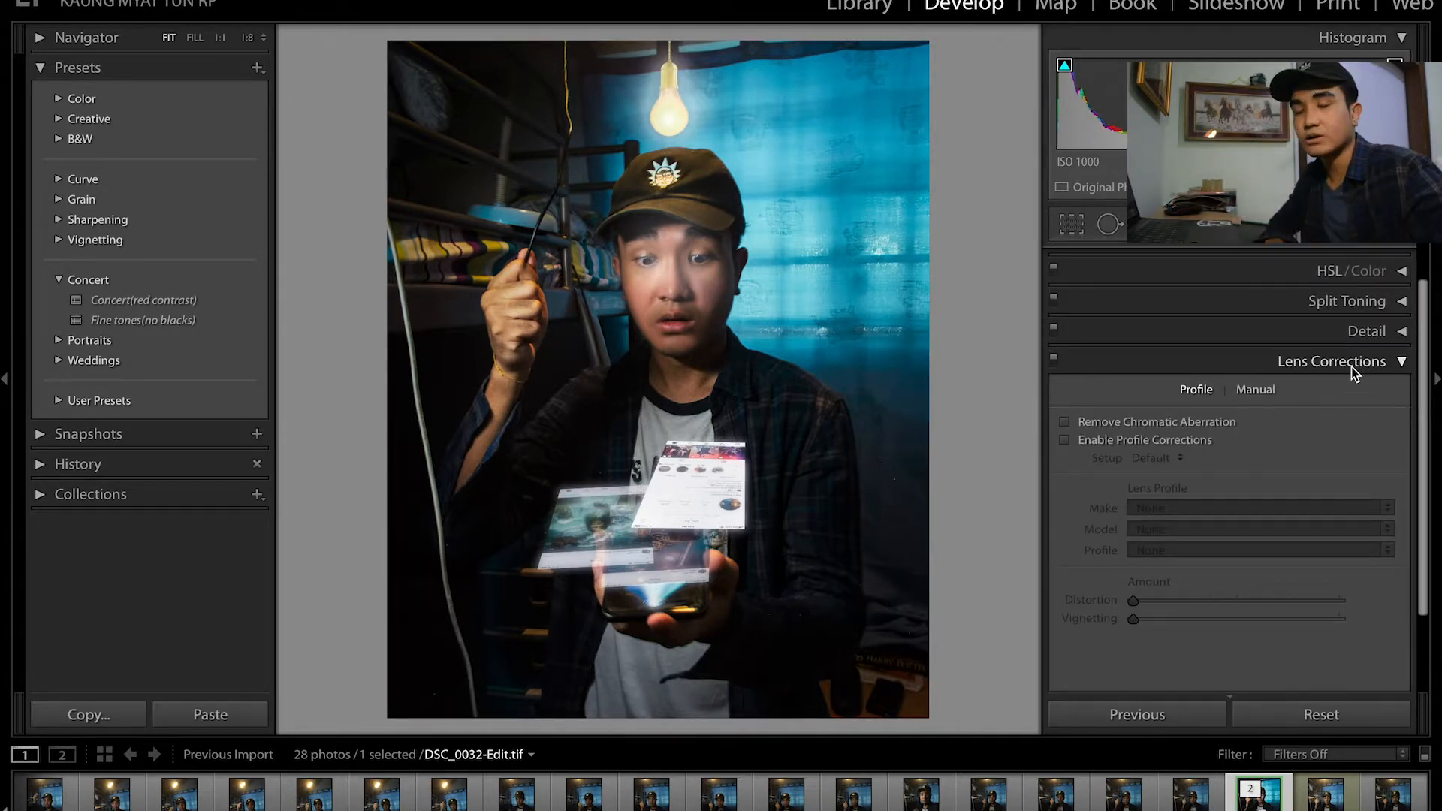
click(1351, 367)
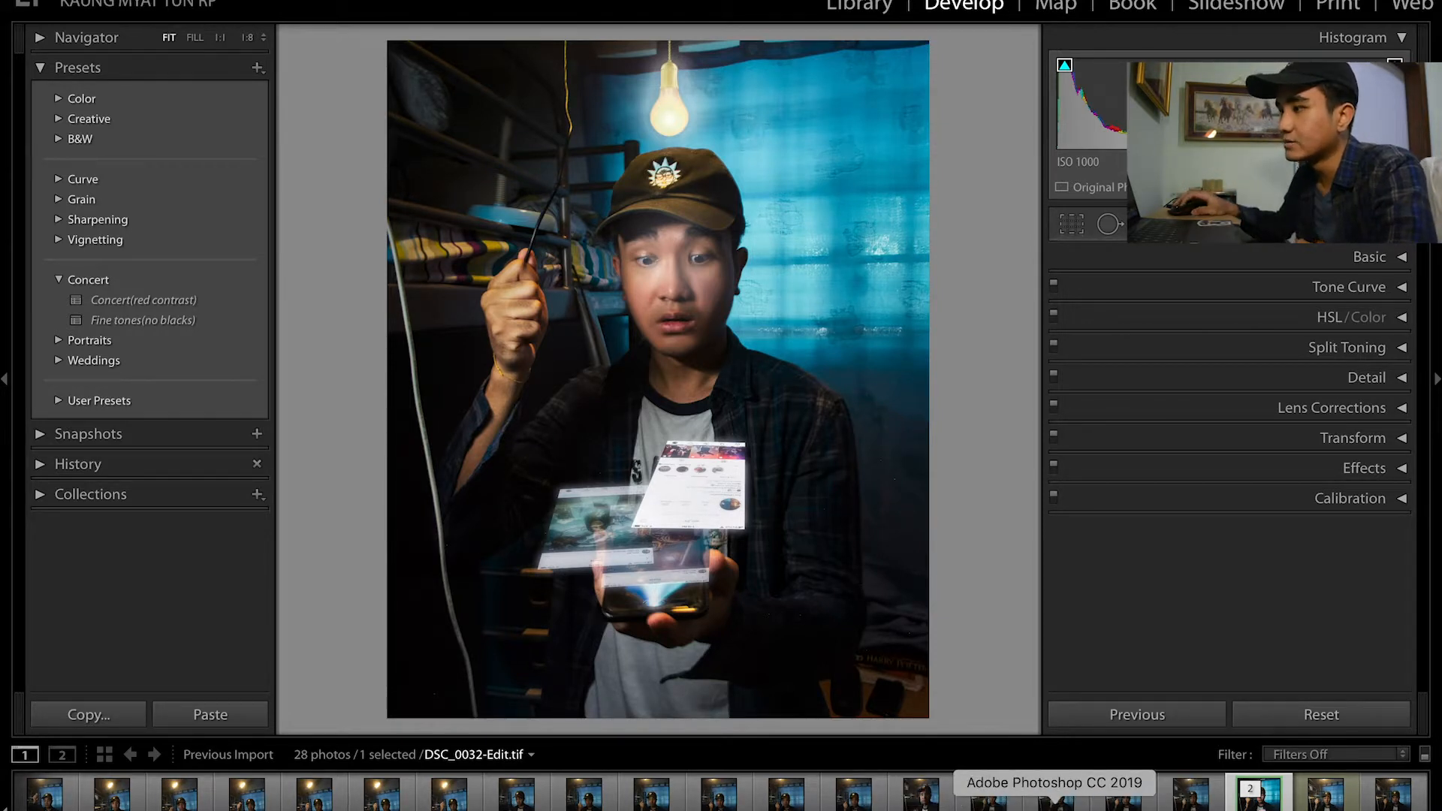
click(1055, 801)
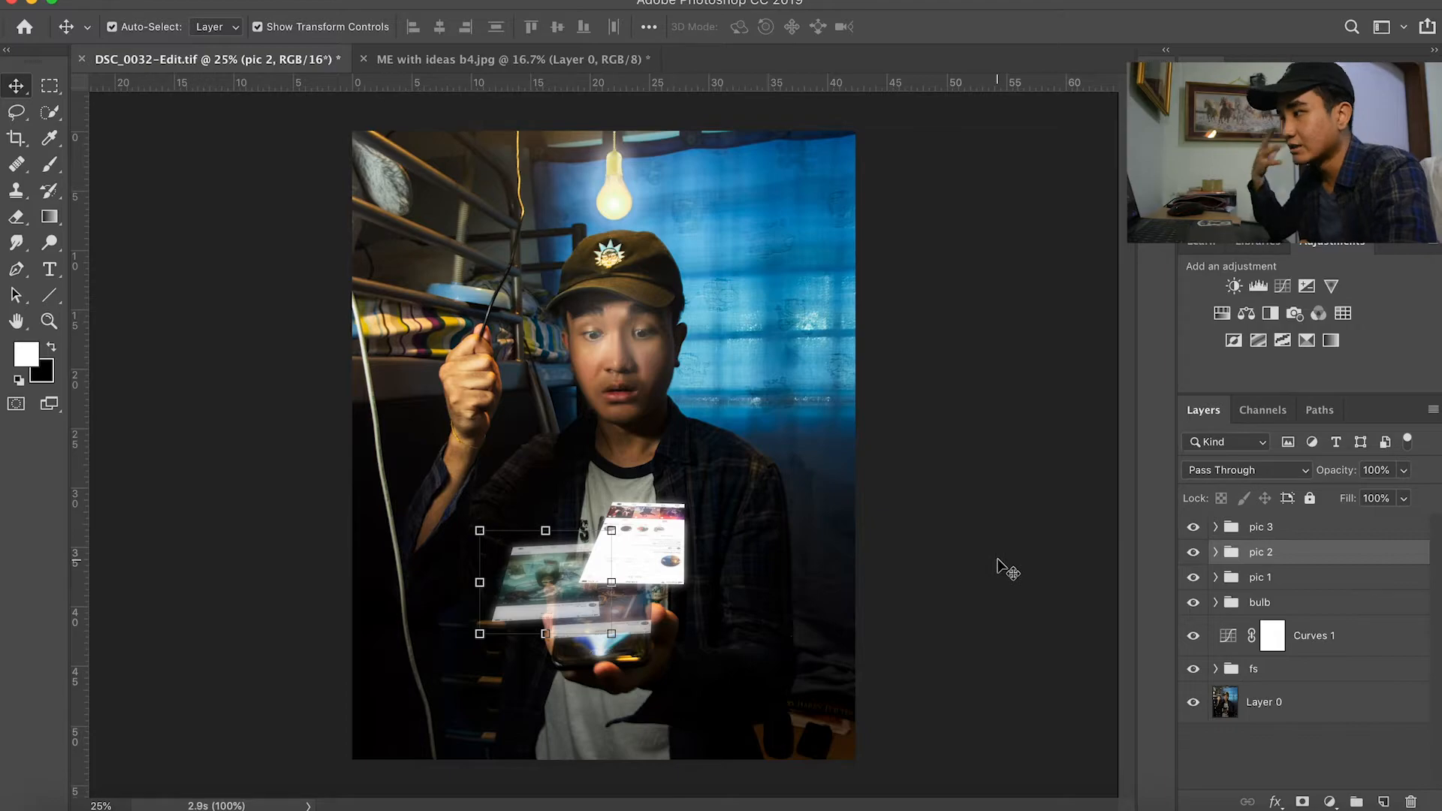